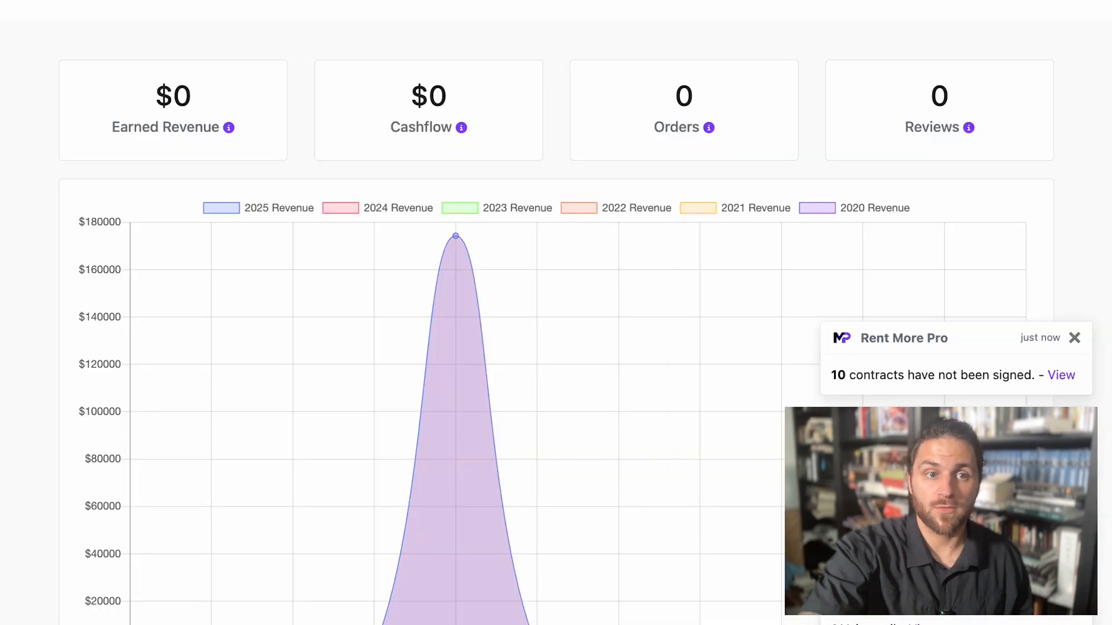
- Open the website design settings and go to the Hero section's background options
{"action": "scroll", "coordinate": [631, 89], "scroll_direction": "up", "scroll_amount": 2}
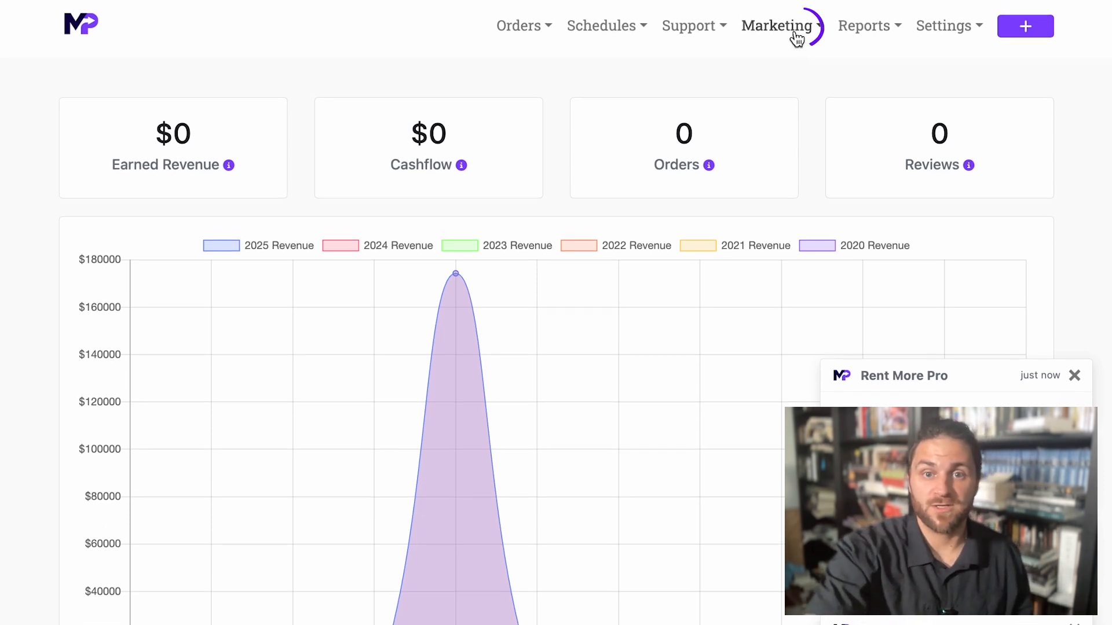
{"action": "left_click", "coordinate": [794, 30]}
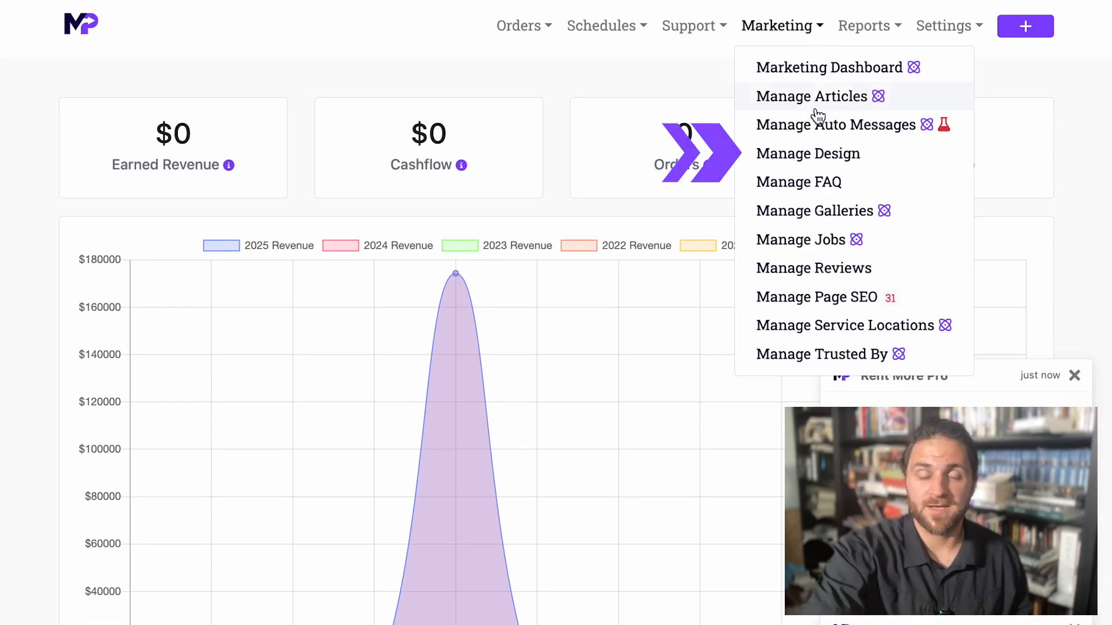
{"action": "left_click", "coordinate": [817, 153]}
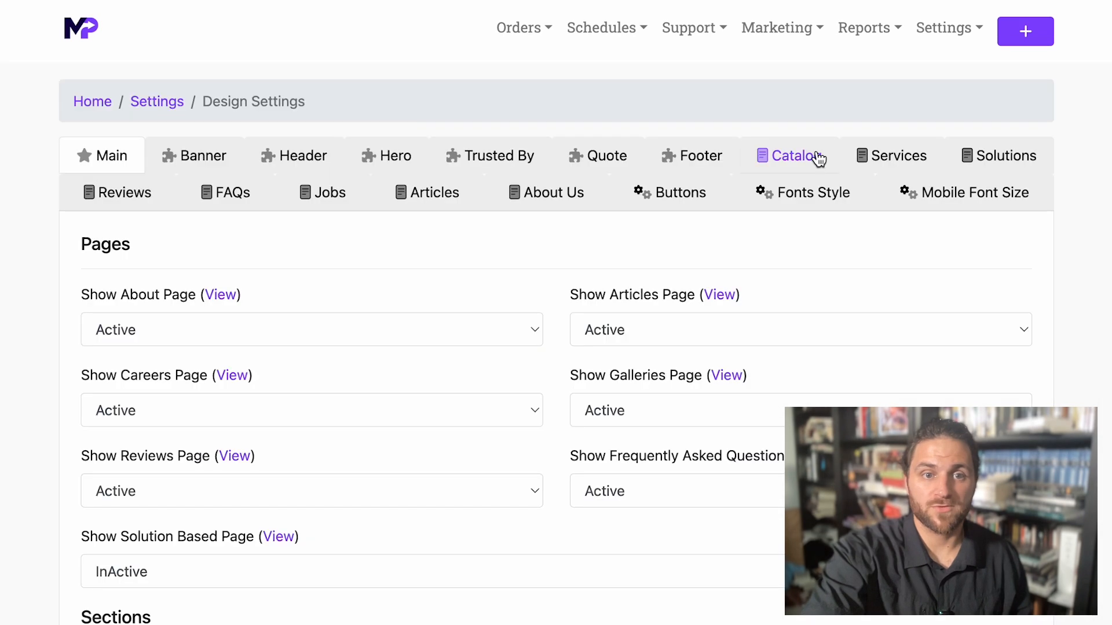
{"action": "left_click", "coordinate": [388, 162]}
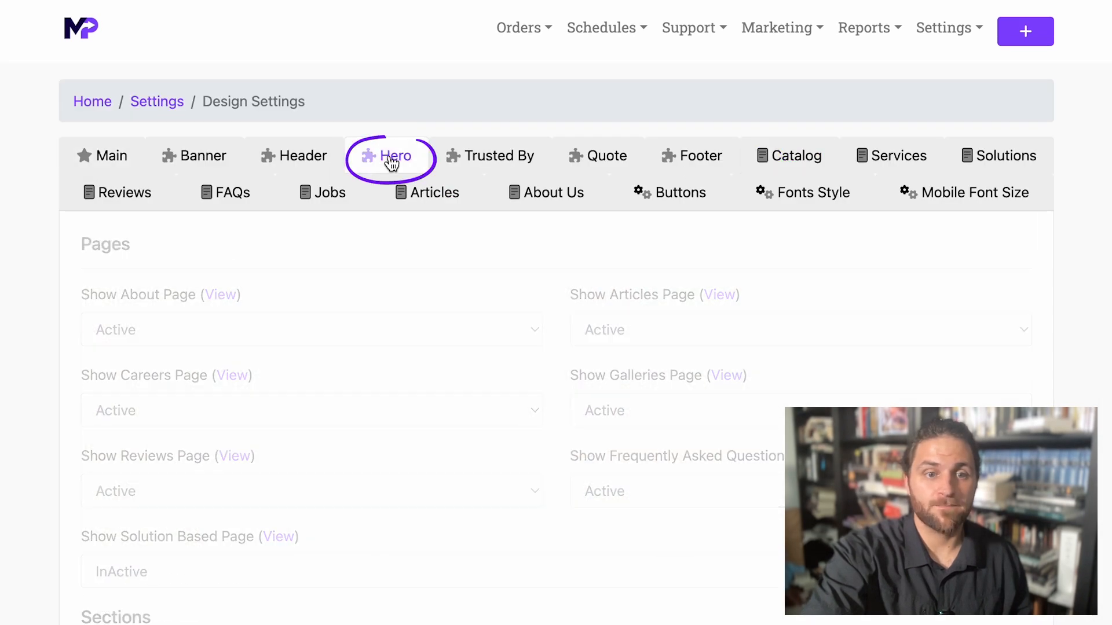
{"action": "scroll", "coordinate": [512, 410], "scroll_direction": "down", "scroll_amount": 5}
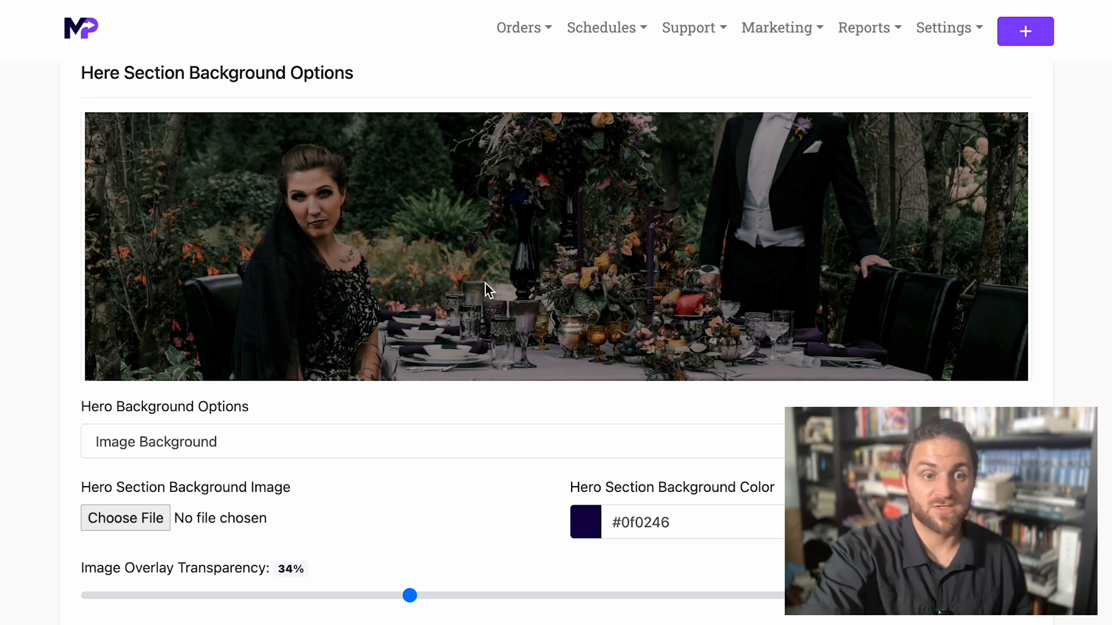
{"action": "scroll", "coordinate": [363, 433], "scroll_direction": "down", "scroll_amount": 2}
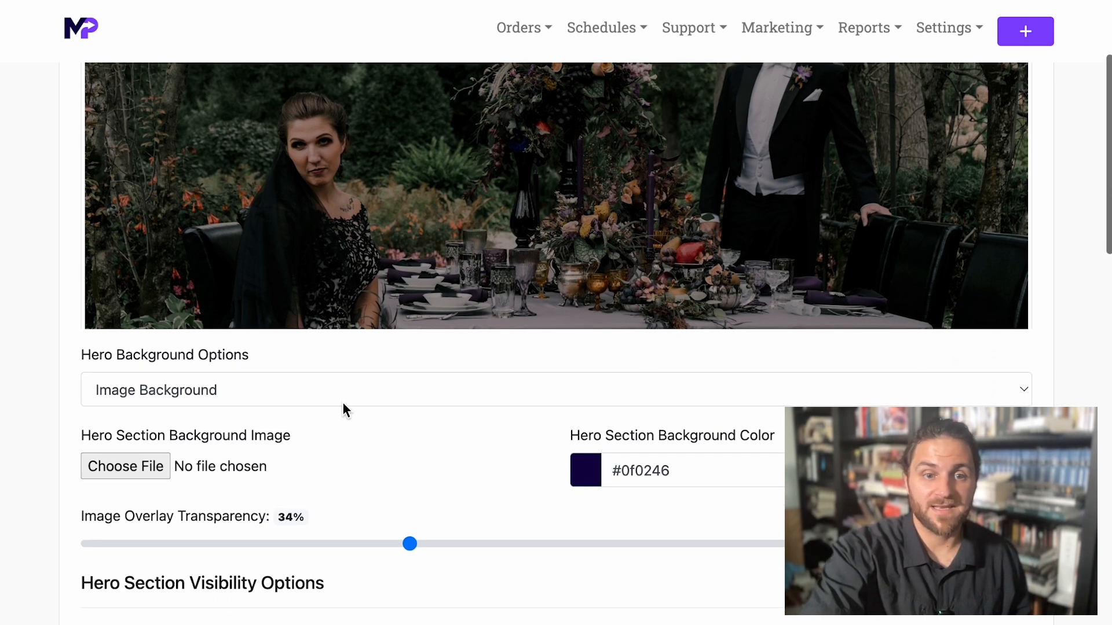
- Try Color Background for the hero section, restore Image Background, and view the background image preview
{"action": "left_click", "coordinate": [345, 393]}
{"action": "left_click", "coordinate": [345, 392]}
{"action": "left_click", "coordinate": [345, 392]}
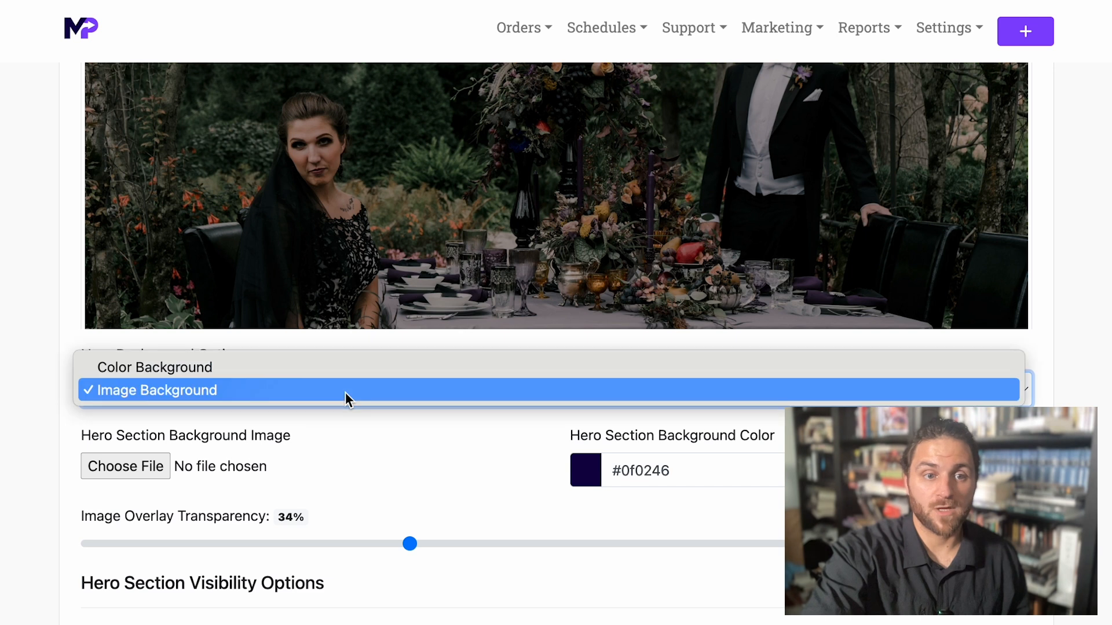
{"action": "left_click", "coordinate": [335, 371]}
{"action": "left_click", "coordinate": [340, 401]}
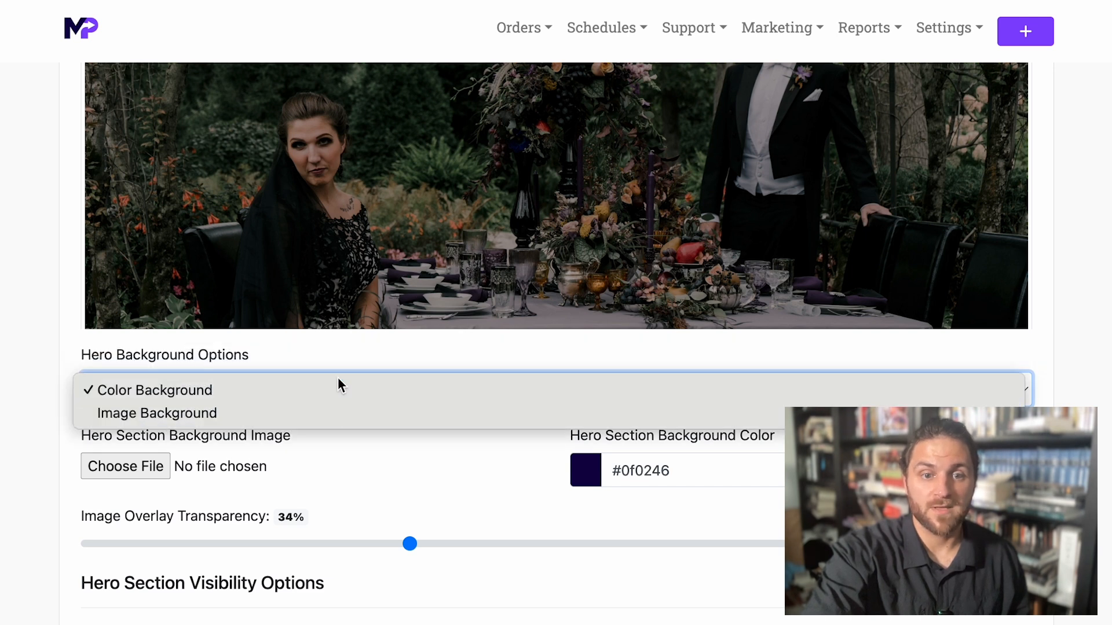
{"action": "left_click", "coordinate": [341, 388]}
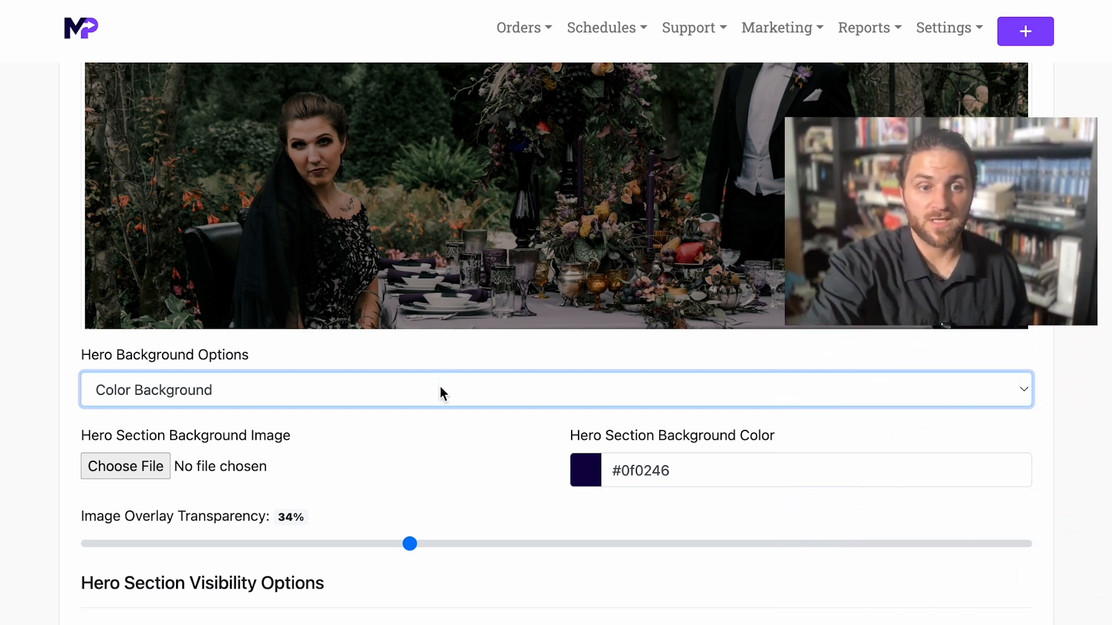
{"action": "left_click", "coordinate": [440, 392]}
{"action": "left_click", "coordinate": [436, 413]}
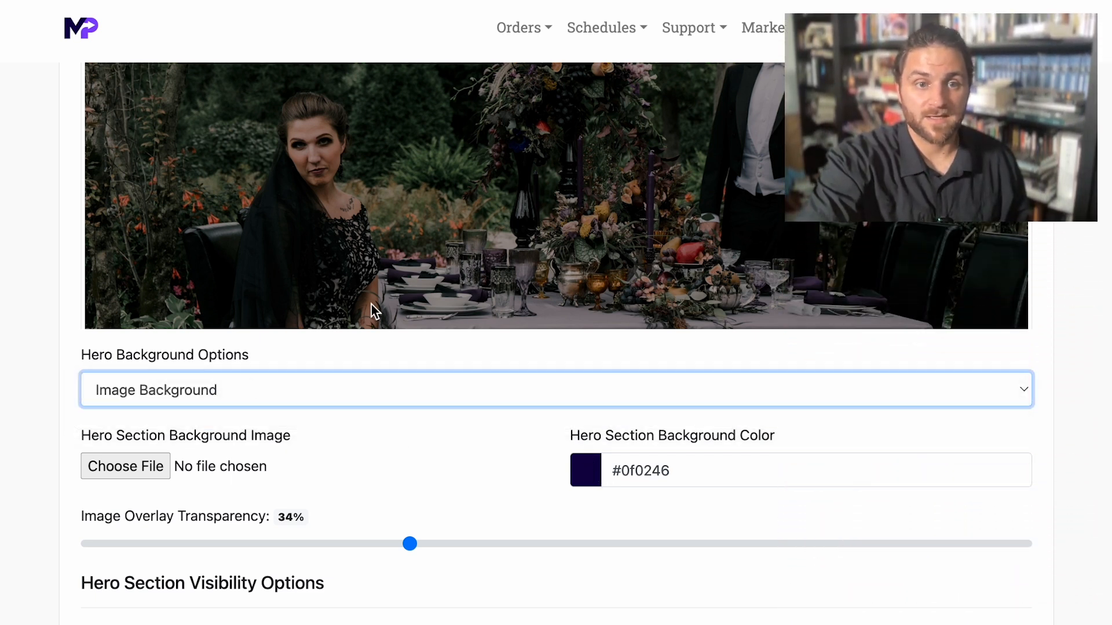
{"action": "scroll", "coordinate": [376, 313], "scroll_direction": "up", "scroll_amount": 2}
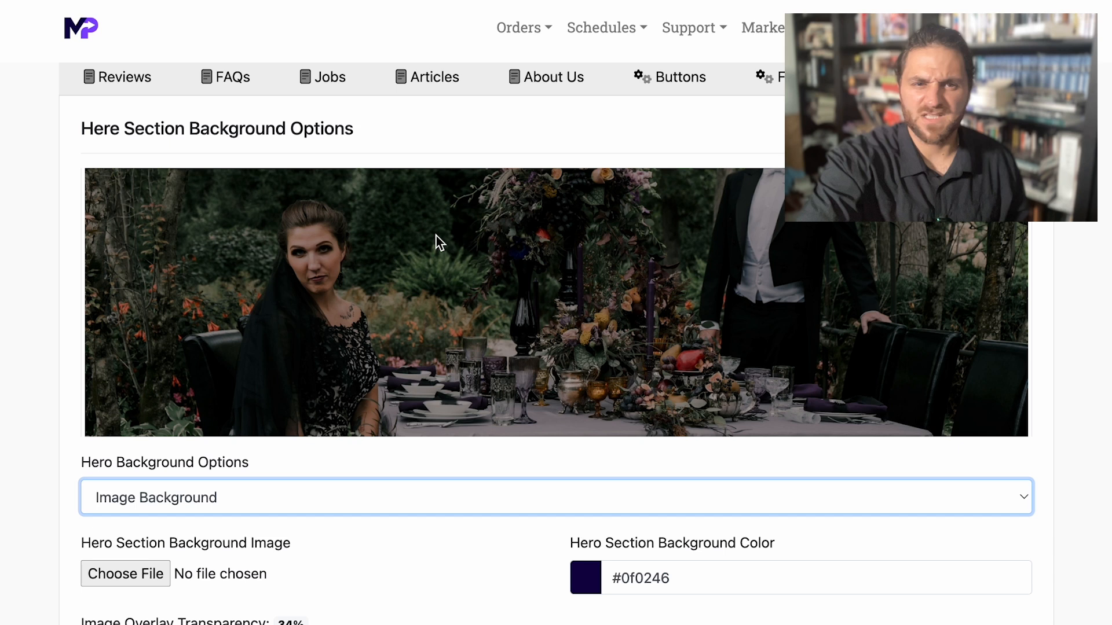
{"action": "scroll", "coordinate": [343, 572], "scroll_direction": "down", "scroll_amount": 2}
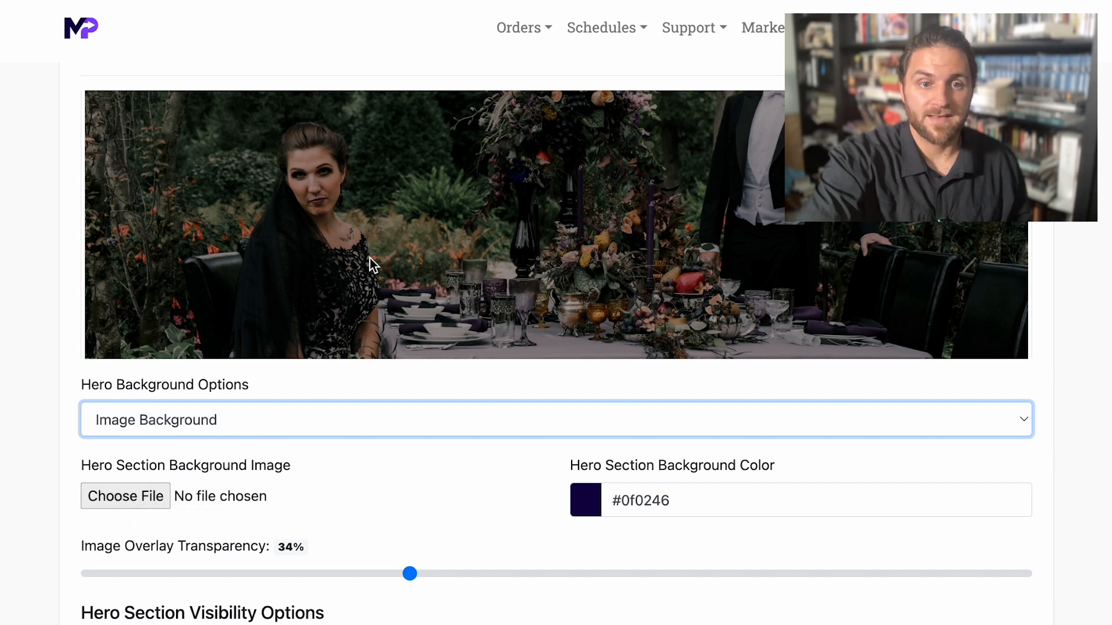
{"action": "scroll", "coordinate": [426, 483], "scroll_direction": "up", "scroll_amount": 3}
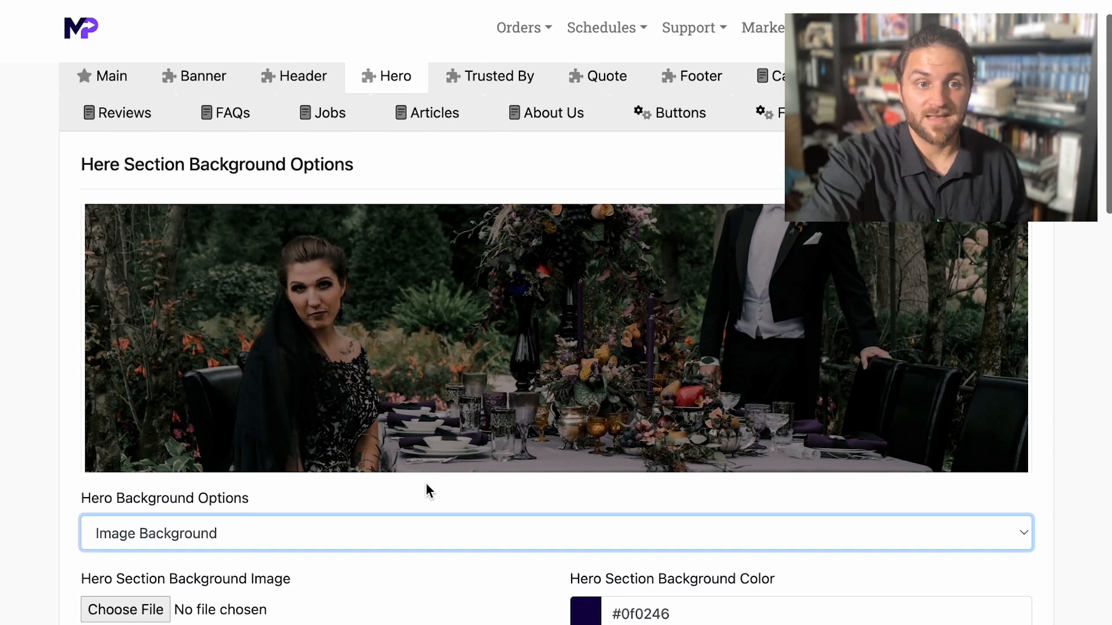
- Set the hero background's image overlay transparency to 45%
{"action": "scroll", "coordinate": [462, 500], "scroll_direction": "down", "scroll_amount": 4}
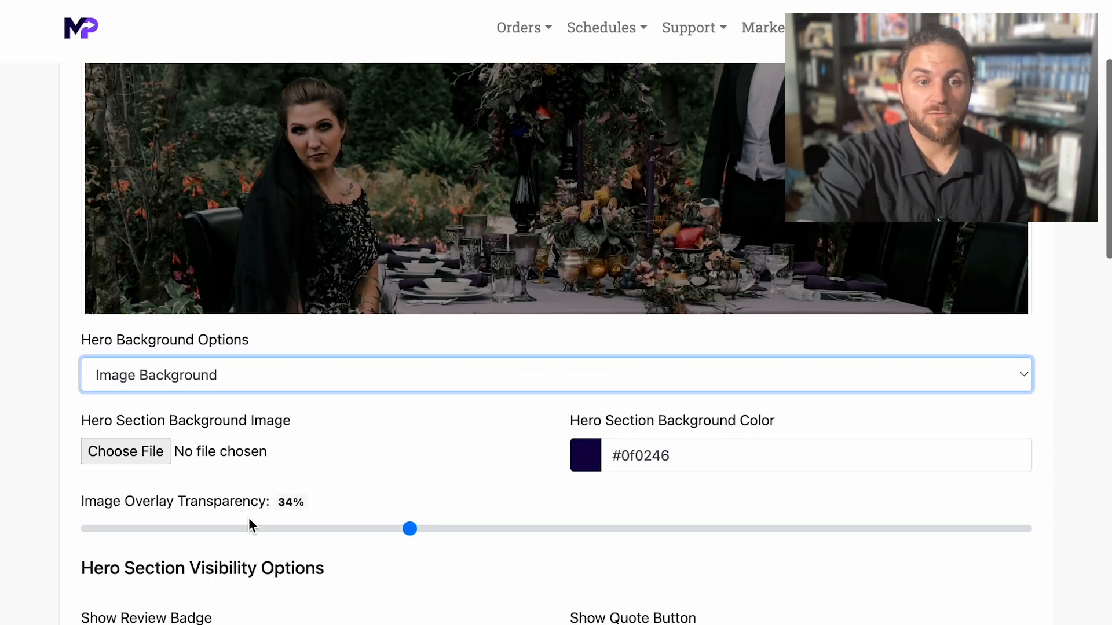
{"action": "left_click_drag", "start_coordinate": [412, 536], "coordinate": [88, 539]}
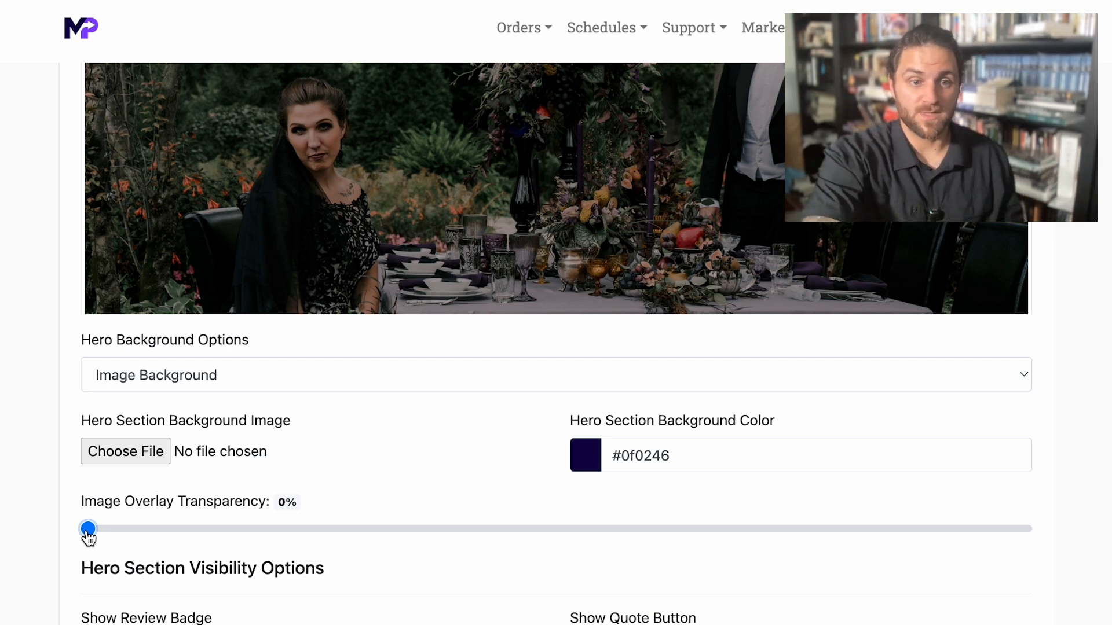
{"action": "left_click_drag", "start_coordinate": [88, 534], "coordinate": [518, 532]}
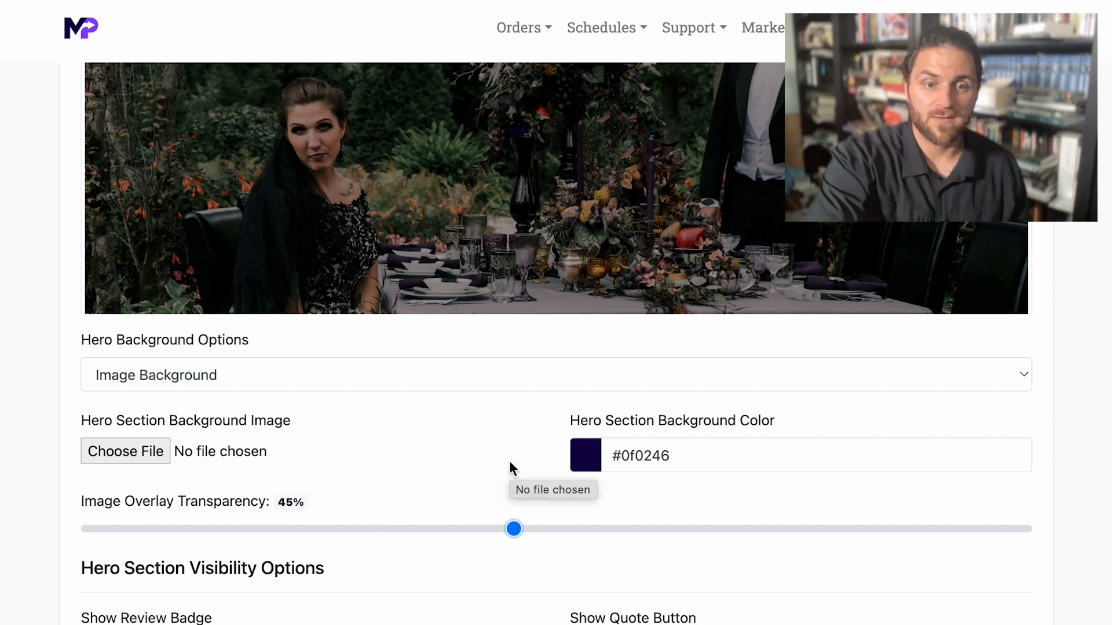
- Review the hero review badge choices, keep 5 Star, Client Photos and # of Reviews, and check the badge on the live website
{"action": "scroll", "coordinate": [509, 468], "scroll_direction": "down", "scroll_amount": 5}
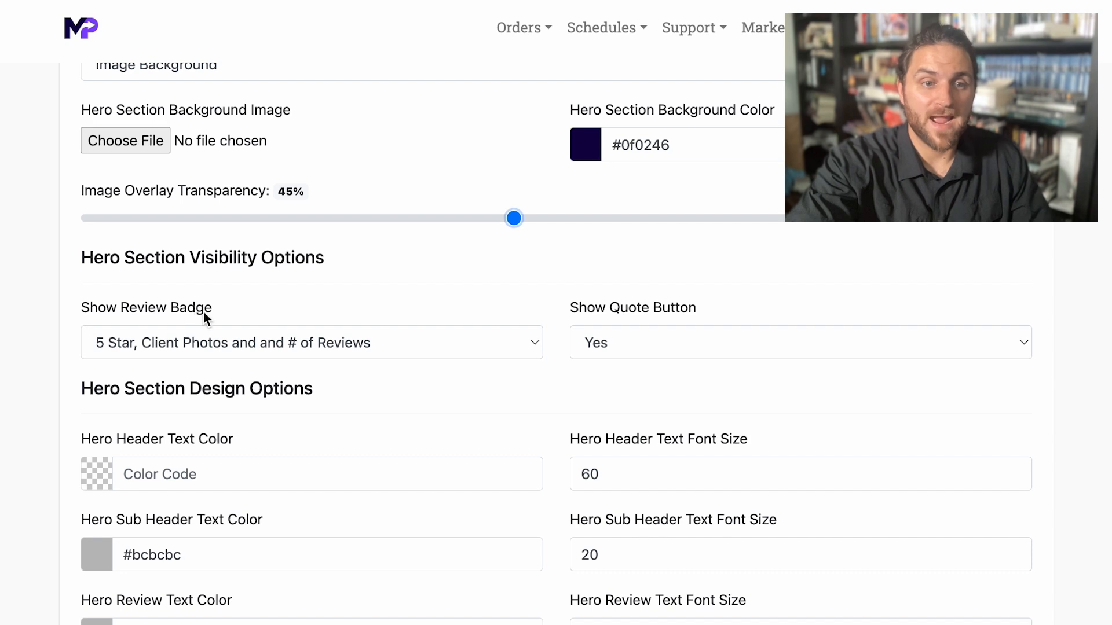
{"action": "left_click", "coordinate": [403, 357]}
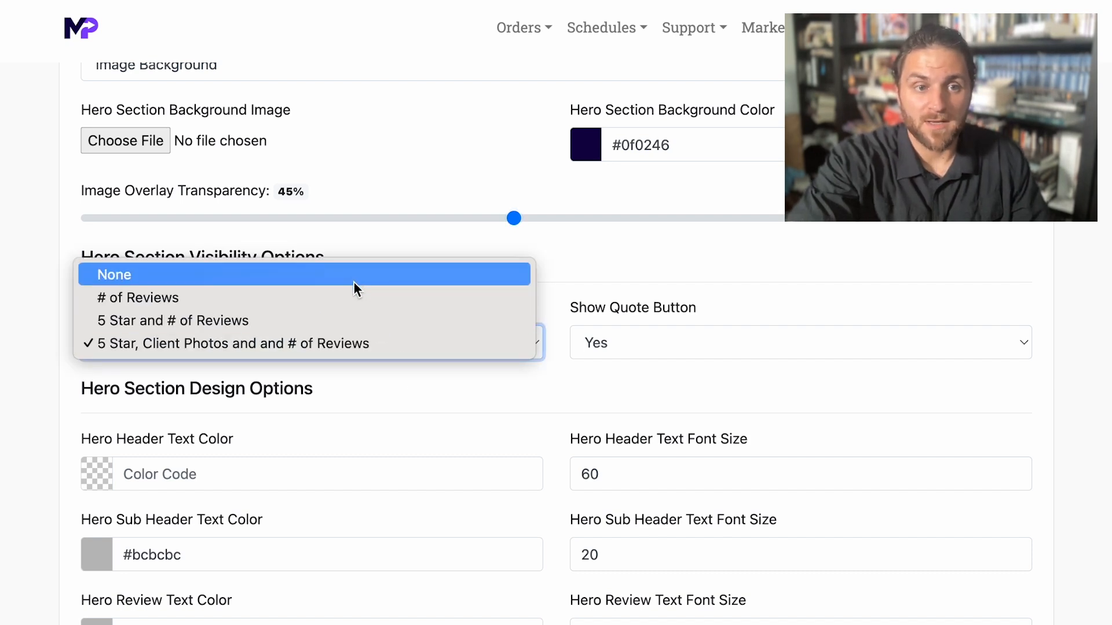
{"action": "left_click", "coordinate": [349, 344]}
{"action": "left_click", "coordinate": [349, 344]}
{"action": "left_click", "coordinate": [345, 342]}
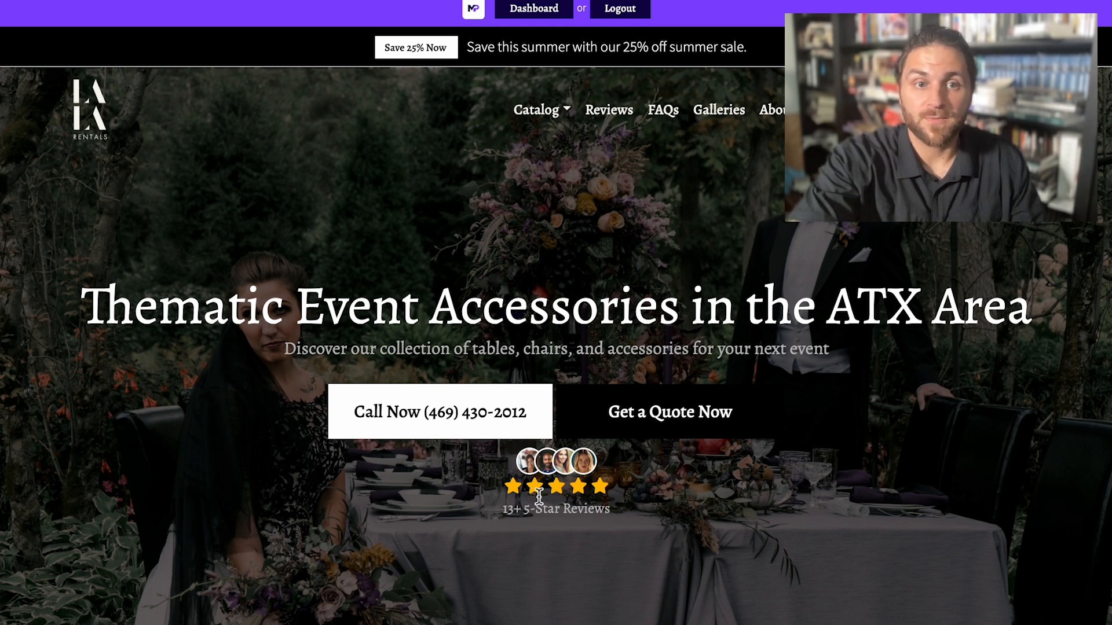
{"action": "left_click", "coordinate": [299, 0]}
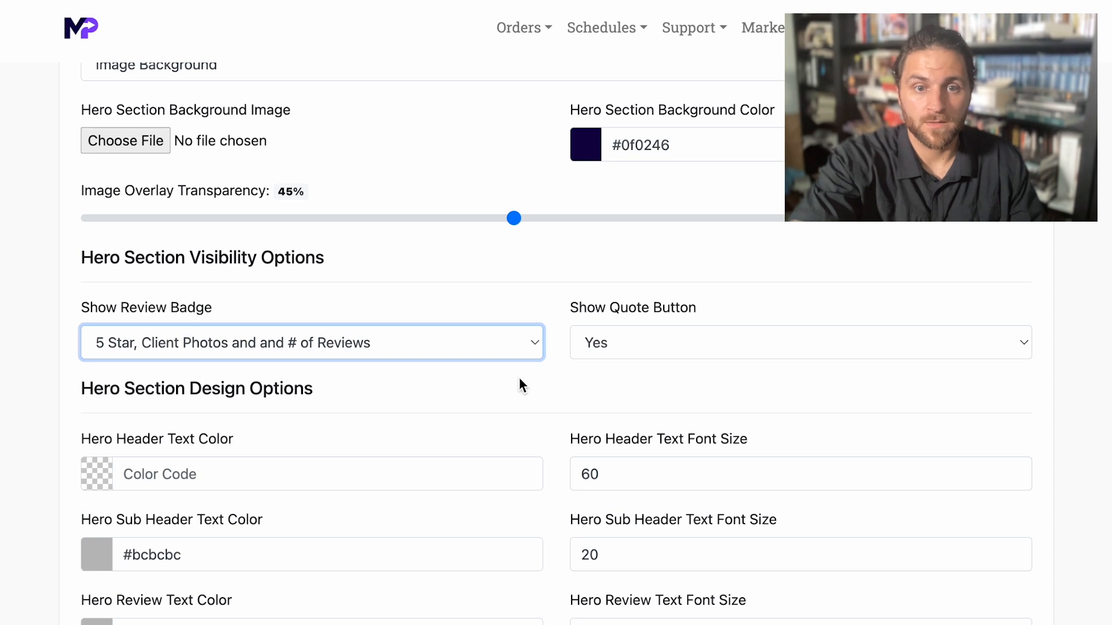
- Check the Show Quote Button choices, keep Yes, and view the quote button on the live website
{"action": "left_click", "coordinate": [694, 351]}
{"action": "left_click", "coordinate": [693, 350]}
{"action": "left_click", "coordinate": [694, 350]}
{"action": "left_click", "coordinate": [694, 352]}
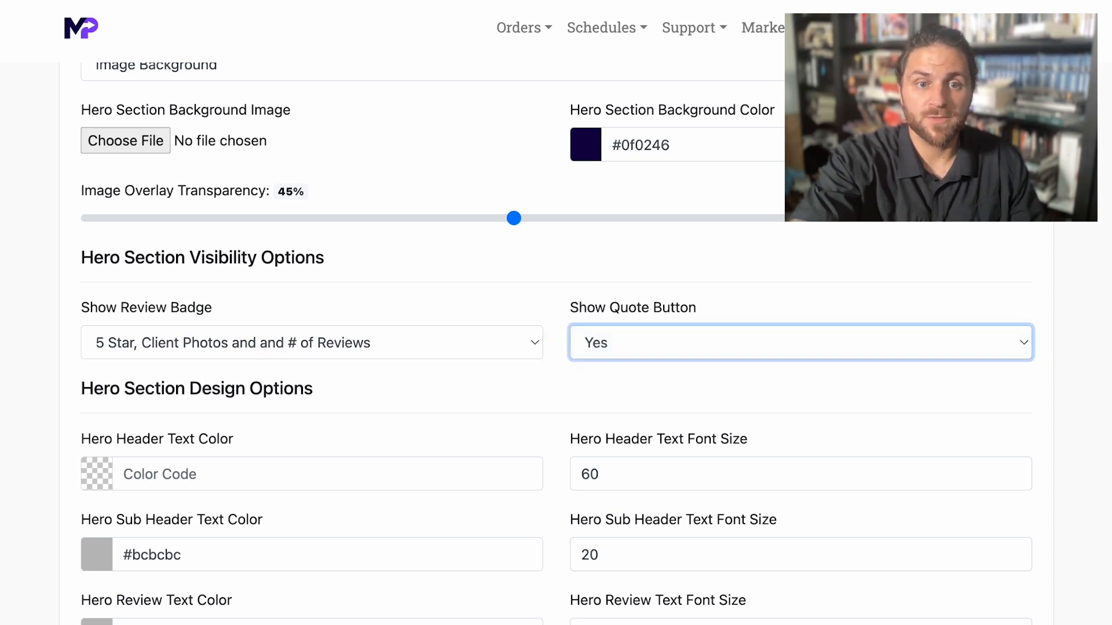
{"action": "left_click", "coordinate": [464, 0]}
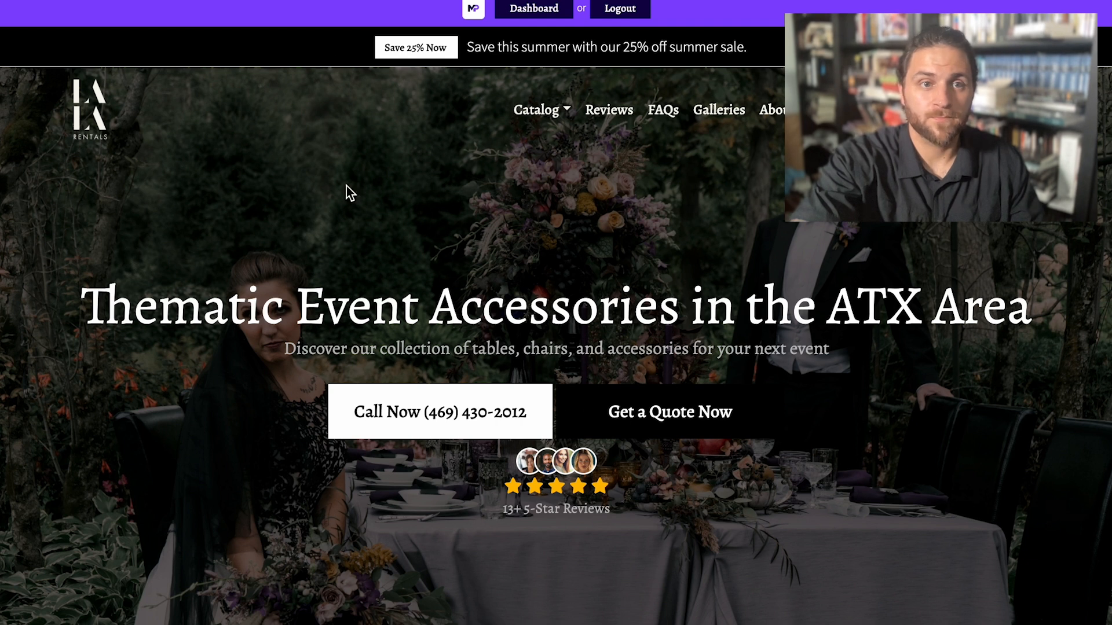
{"action": "key", "text": "ctrl+shift+Tab"}
- Examine the color pickers for the hero header, sub header and review text without choosing a new color
{"action": "scroll", "coordinate": [436, 449], "scroll_direction": "down", "scroll_amount": 5}
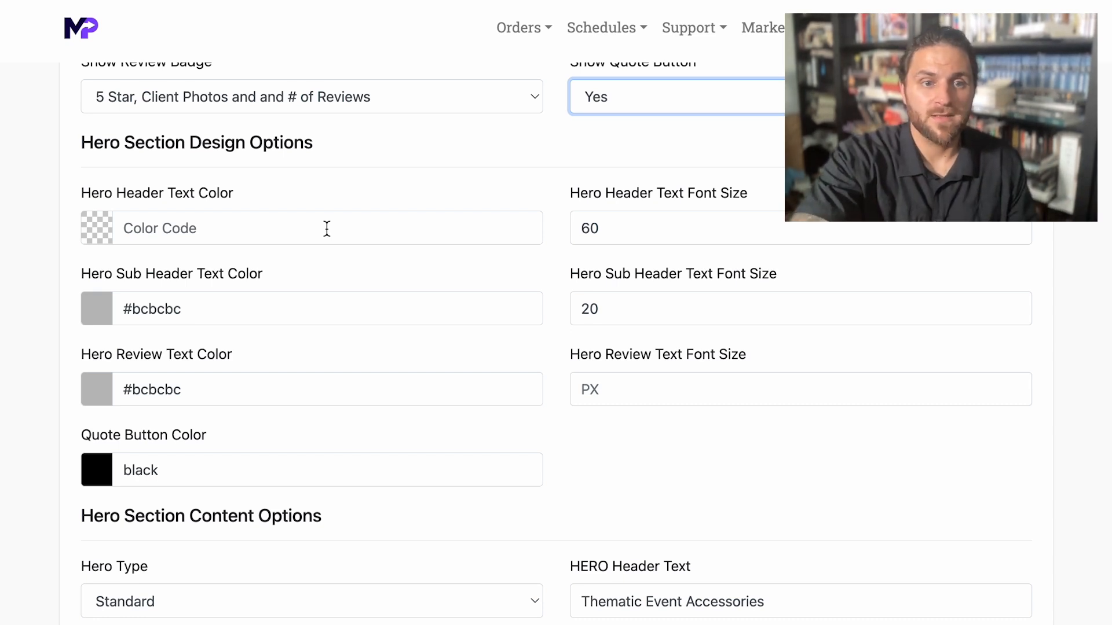
{"action": "left_click", "coordinate": [326, 229]}
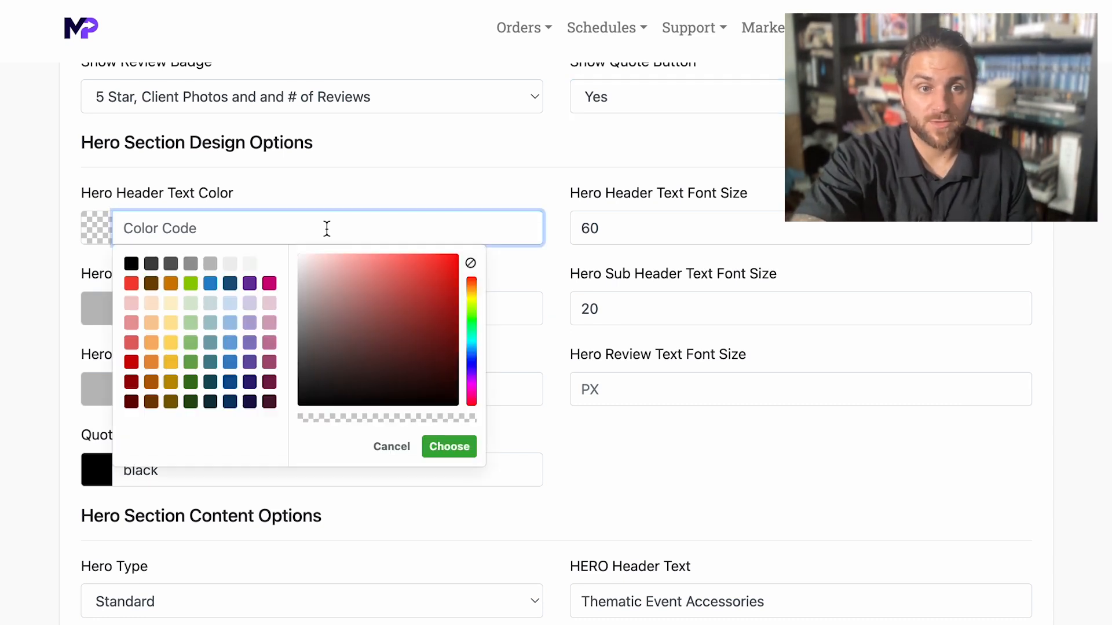
{"action": "left_click", "coordinate": [318, 174]}
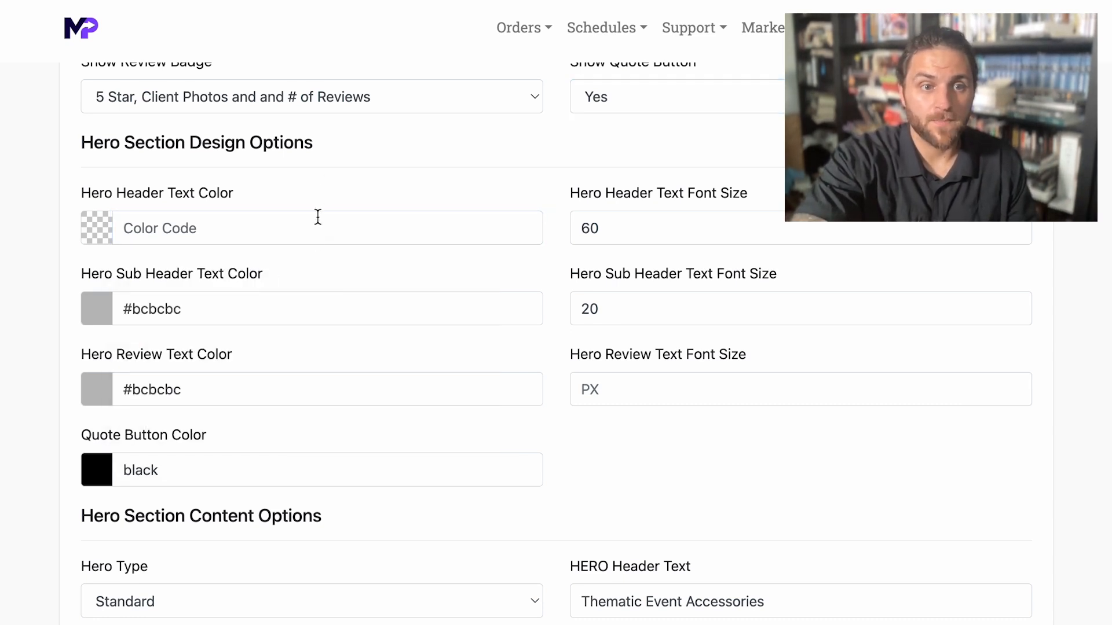
{"action": "left_click", "coordinate": [303, 311]}
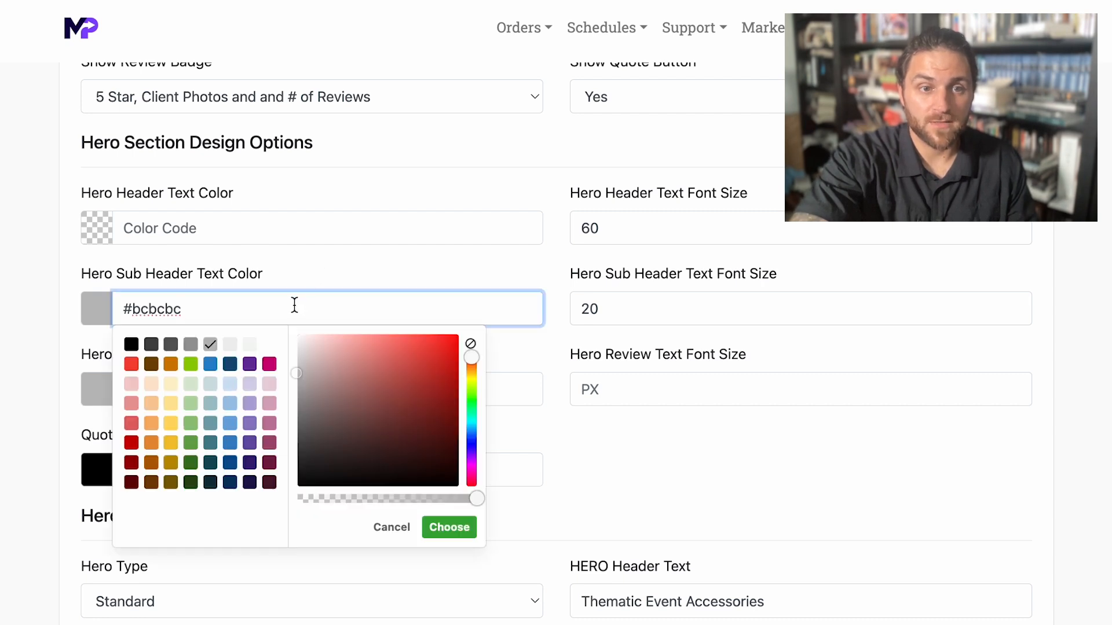
{"action": "left_click", "coordinate": [505, 440]}
{"action": "left_click", "coordinate": [405, 400]}
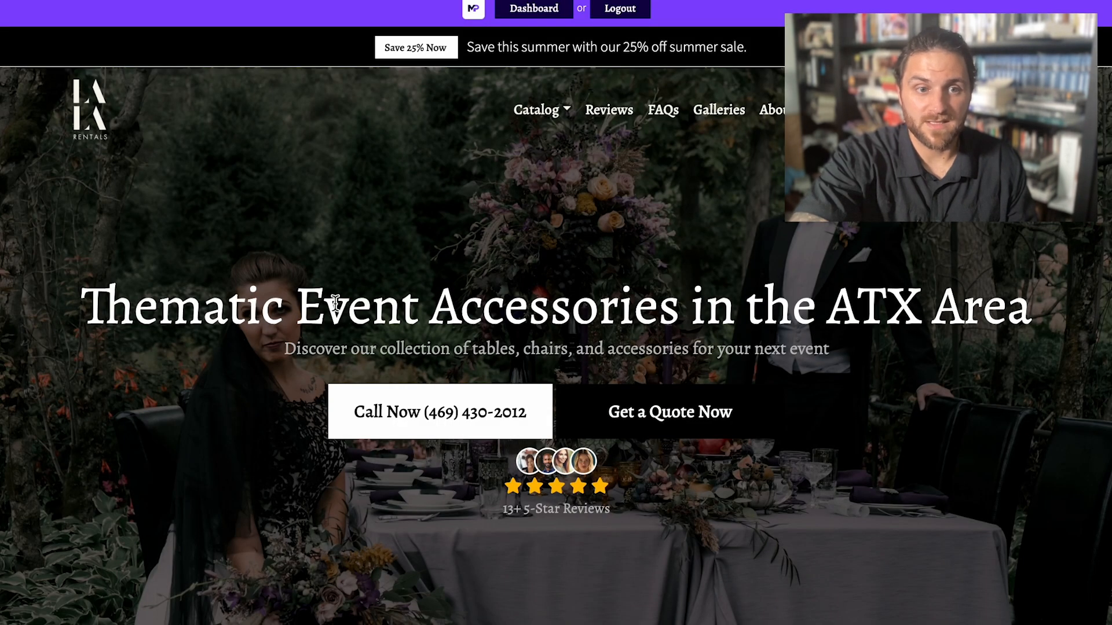
- Highlight the hero header, subheader and review text on the live website to identify what each color setting affects
{"action": "left_click_drag", "start_coordinate": [82, 303], "coordinate": [1013, 327]}
{"action": "left_click_drag", "start_coordinate": [861, 359], "coordinate": [284, 352]}
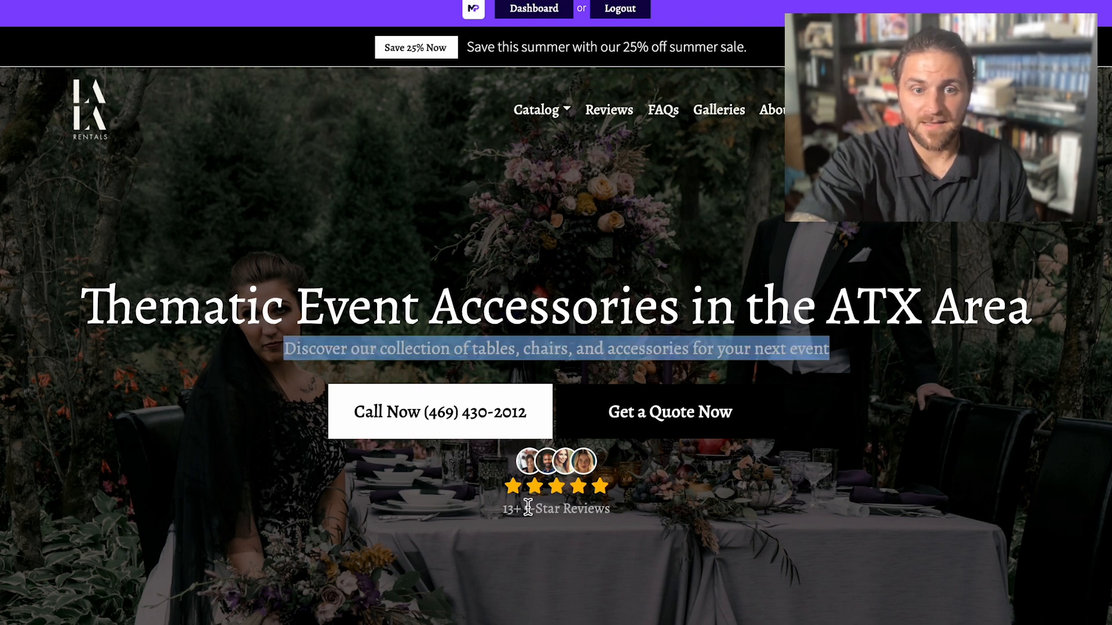
{"action": "left_click_drag", "start_coordinate": [502, 510], "coordinate": [567, 525]}
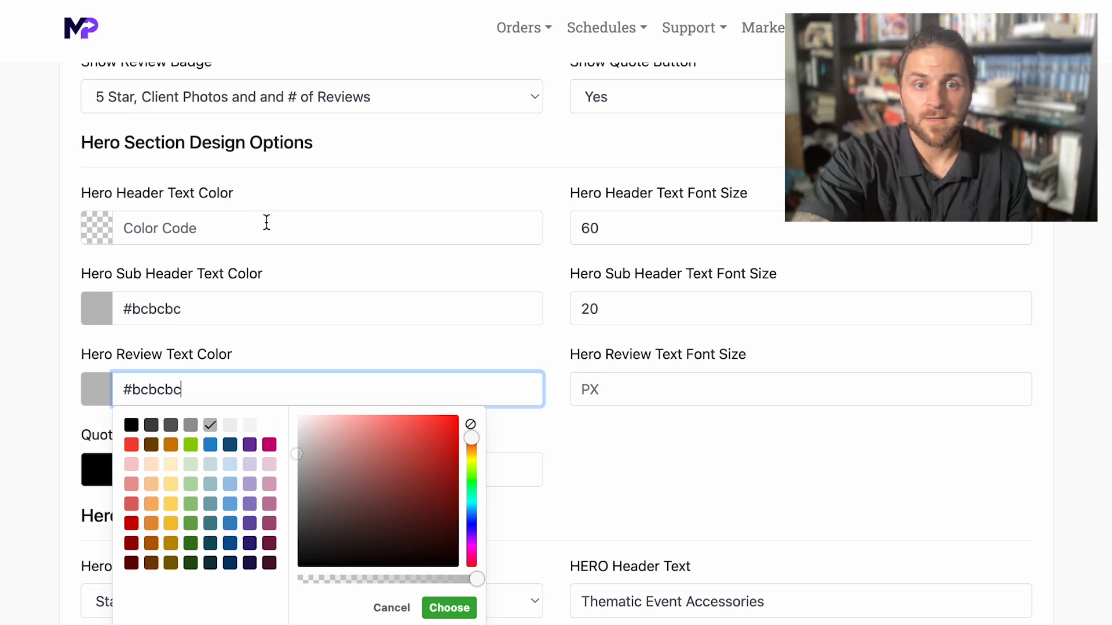
- Inspect the hero header text font size and the quote button color settings
{"action": "left_click", "coordinate": [635, 229]}
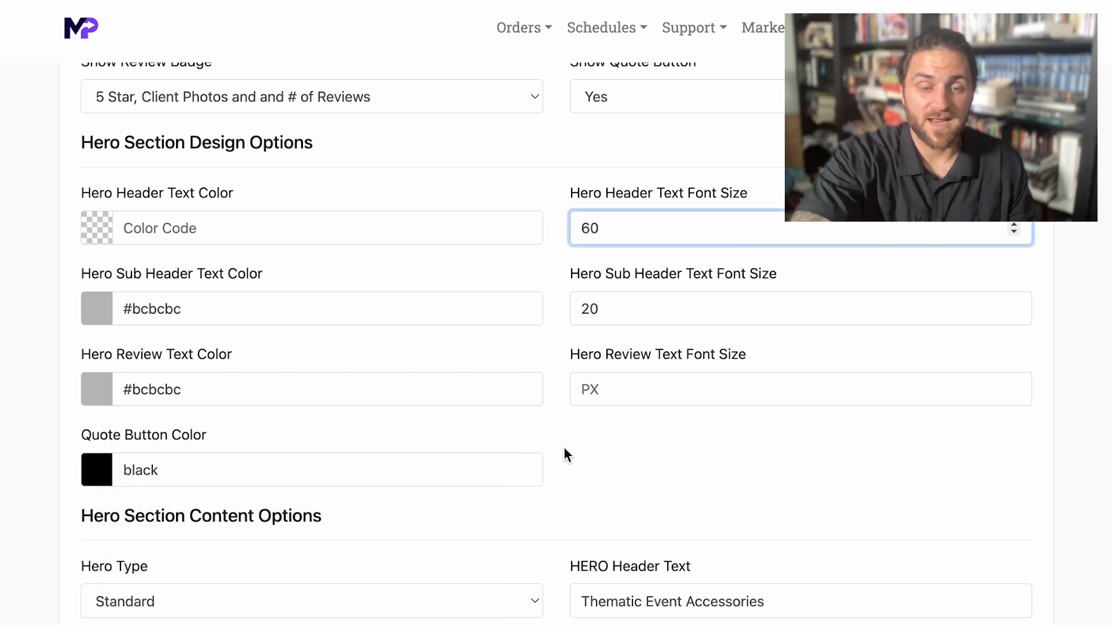
{"action": "scroll", "coordinate": [452, 473], "scroll_direction": "down", "scroll_amount": 3}
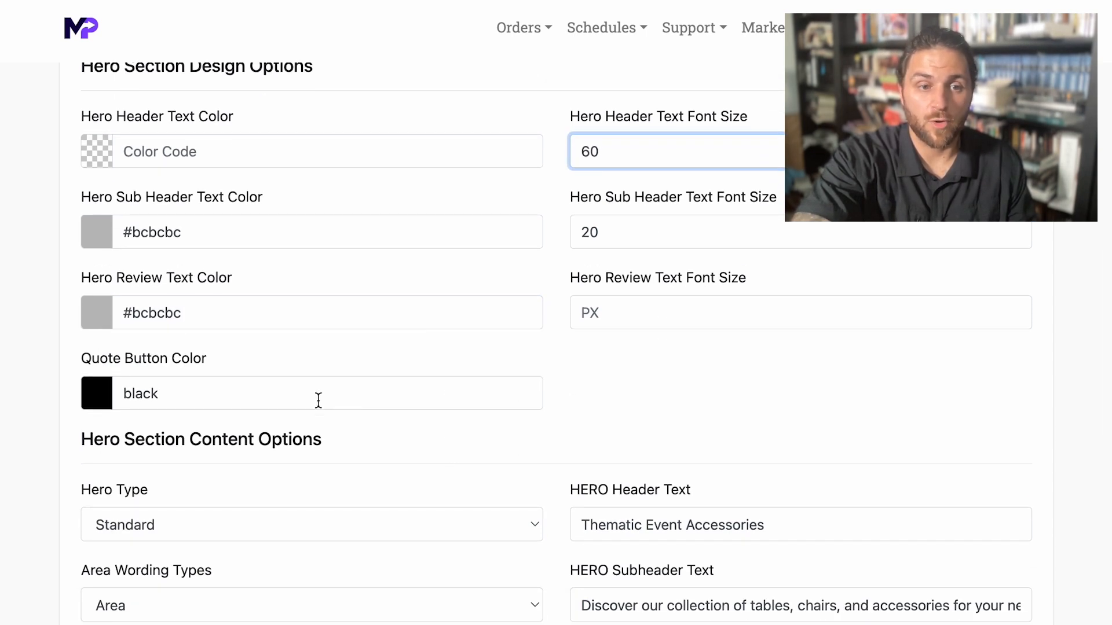
{"action": "left_click", "coordinate": [308, 404]}
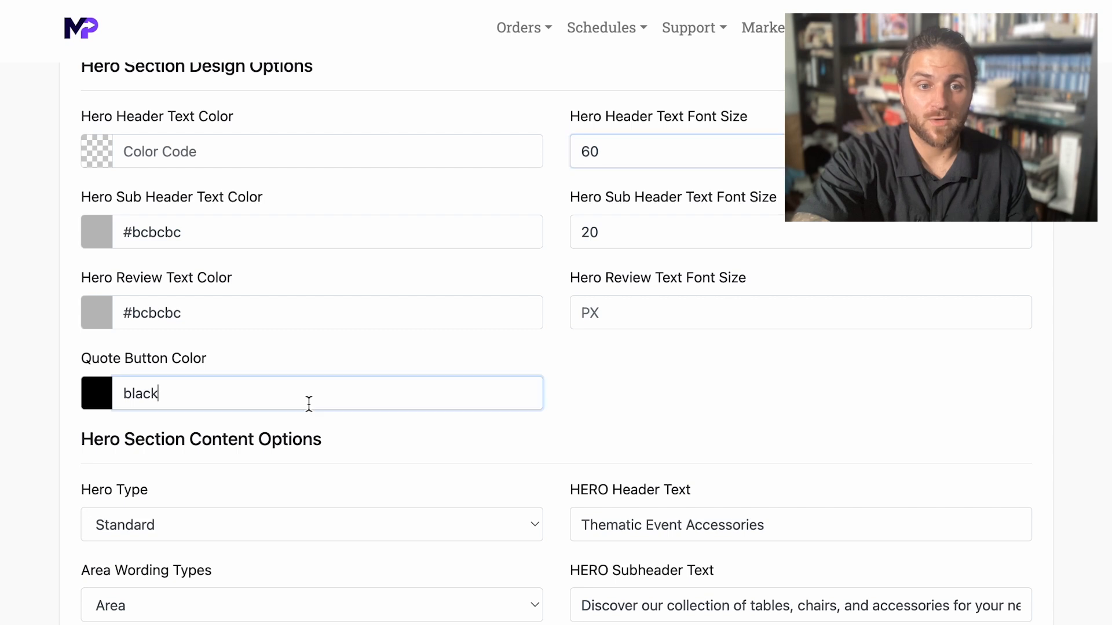
{"action": "left_click", "coordinate": [681, 401]}
- Review the Hero Section Content Options and check the available hero types, keeping Standard
{"action": "scroll", "coordinate": [681, 402], "scroll_direction": "down", "scroll_amount": 6}
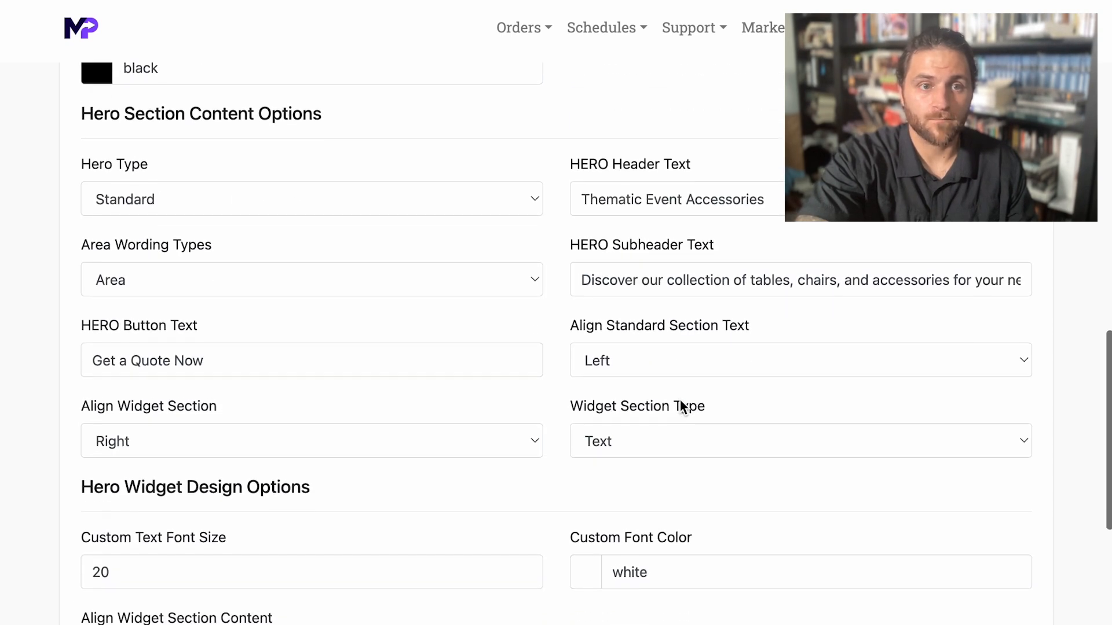
{"action": "scroll", "coordinate": [680, 404], "scroll_direction": "up", "scroll_amount": 1}
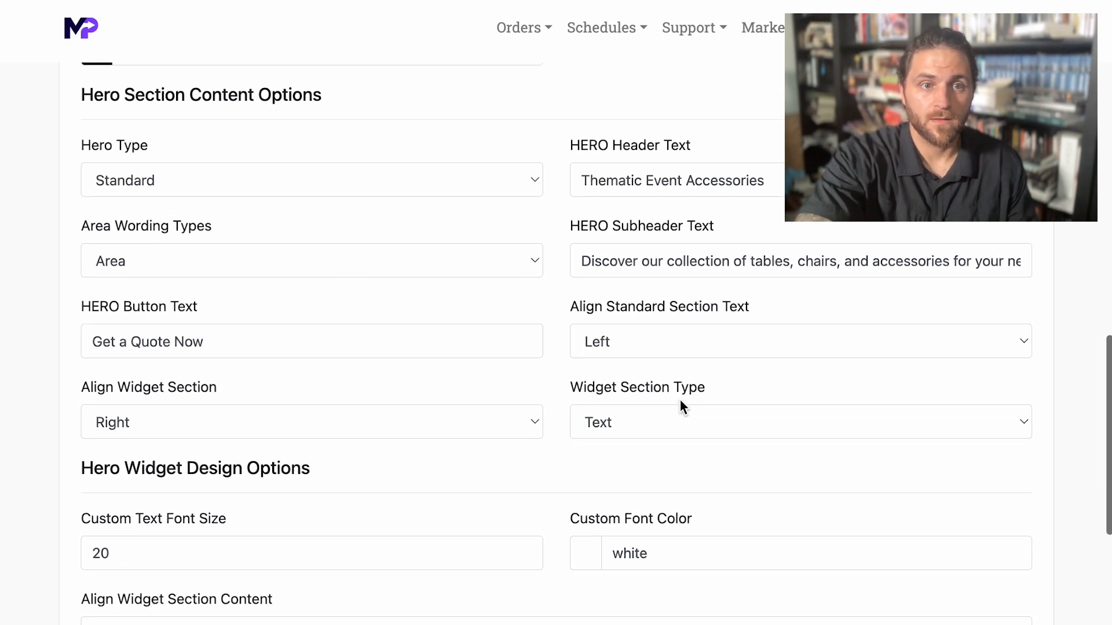
{"action": "left_click_drag", "start_coordinate": [71, 103], "coordinate": [328, 104]}
{"action": "left_click", "coordinate": [433, 195]}
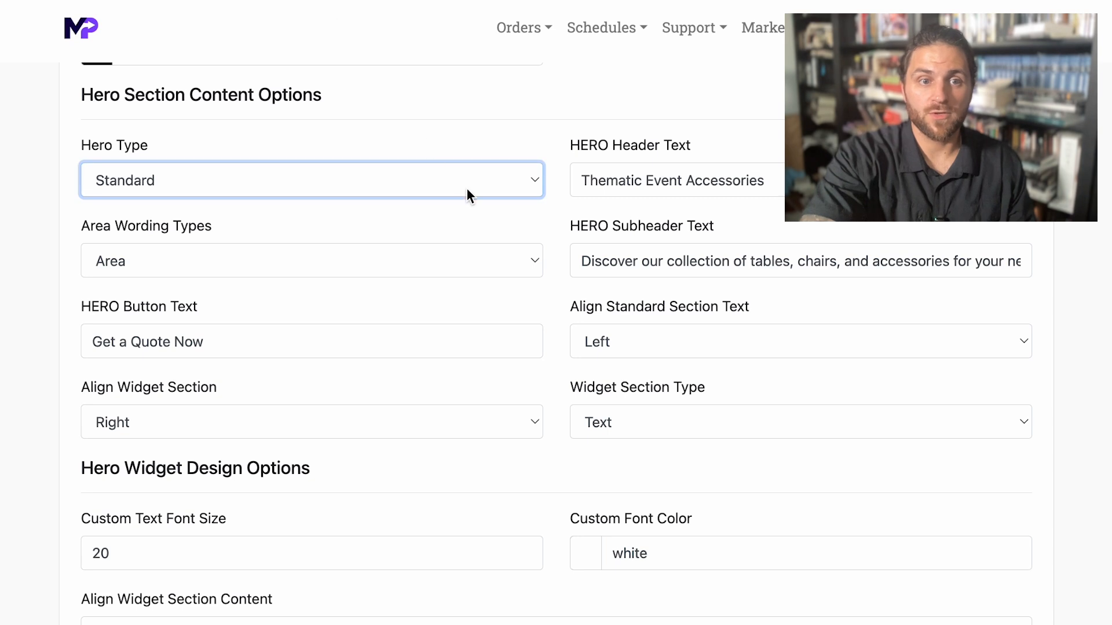
- Set the Hero Type to Half and Half, save the design and view the hero on the live website
{"action": "left_click", "coordinate": [467, 188]}
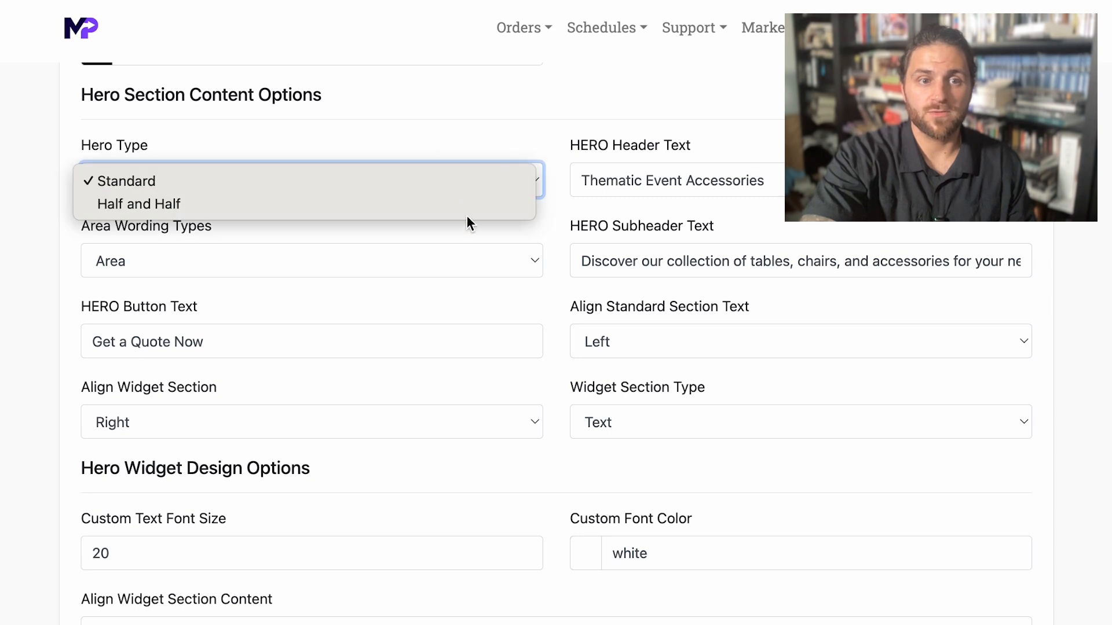
{"action": "left_click", "coordinate": [464, 206]}
{"action": "scroll", "coordinate": [554, 425], "scroll_direction": "down", "scroll_amount": 10}
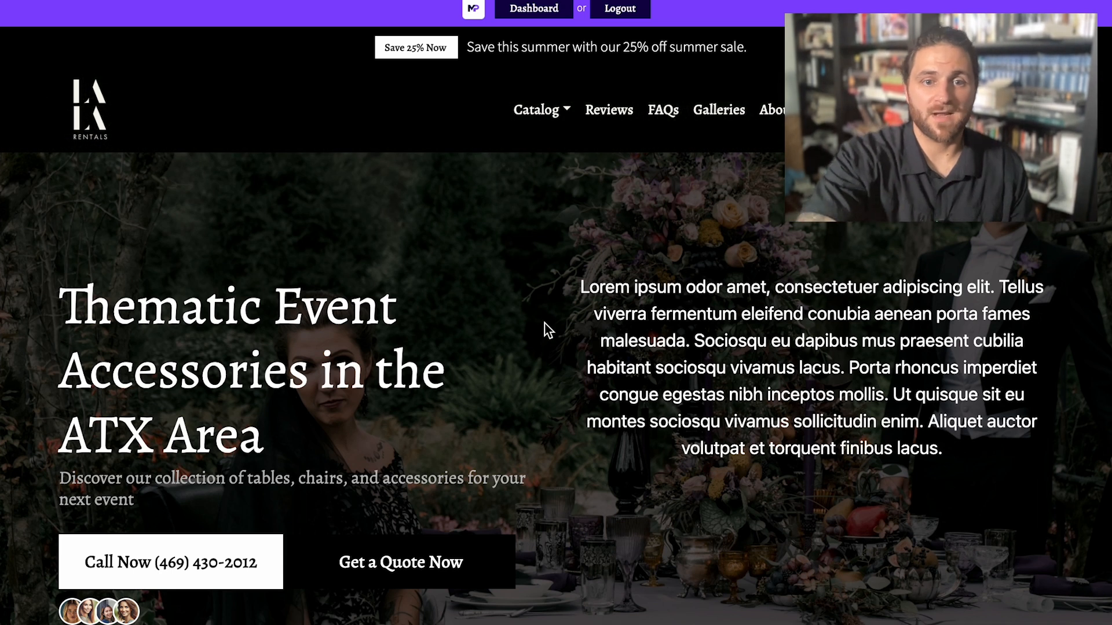
{"action": "scroll", "coordinate": [546, 327], "scroll_direction": "down", "scroll_amount": 1}
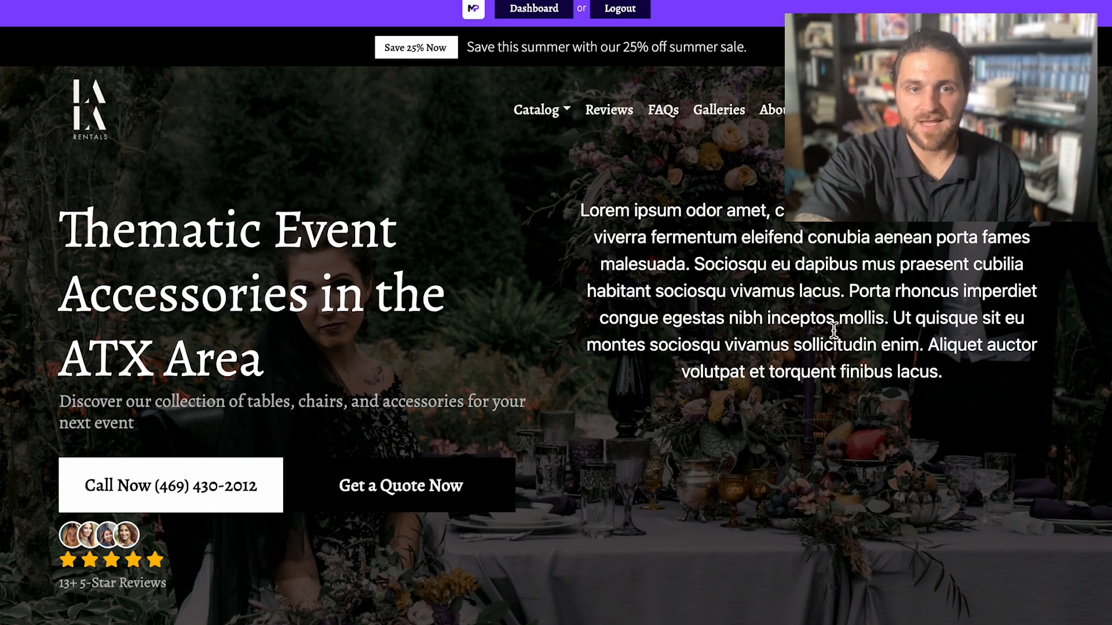
- Return to the Hero design settings and review the Area Wording Types choices, keeping Area
{"action": "left_click", "coordinate": [324, 1]}
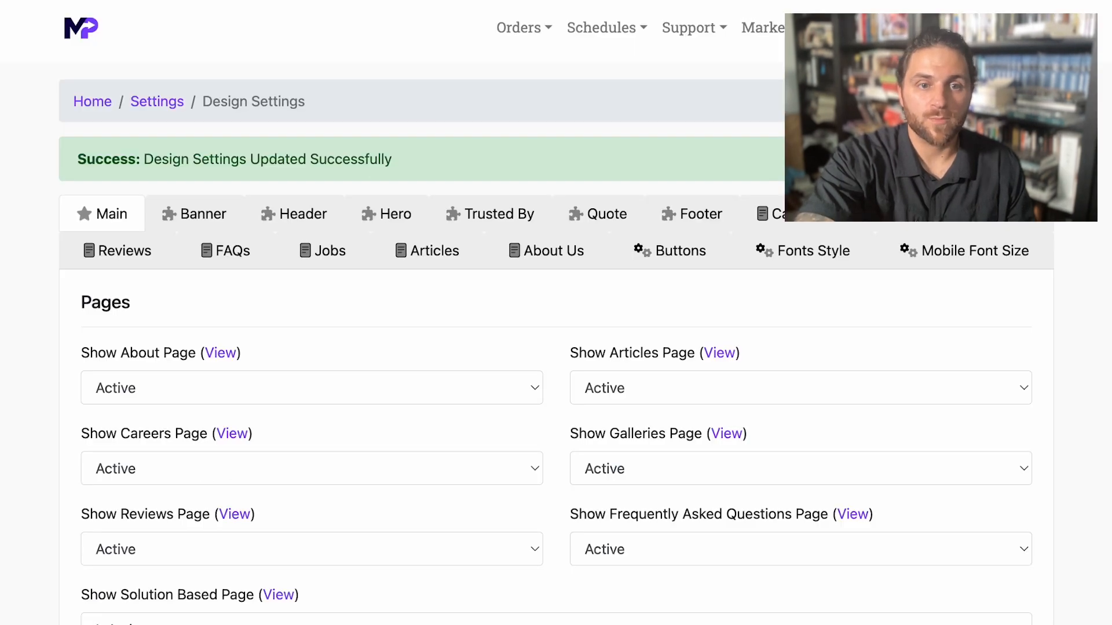
{"action": "left_click", "coordinate": [409, 227]}
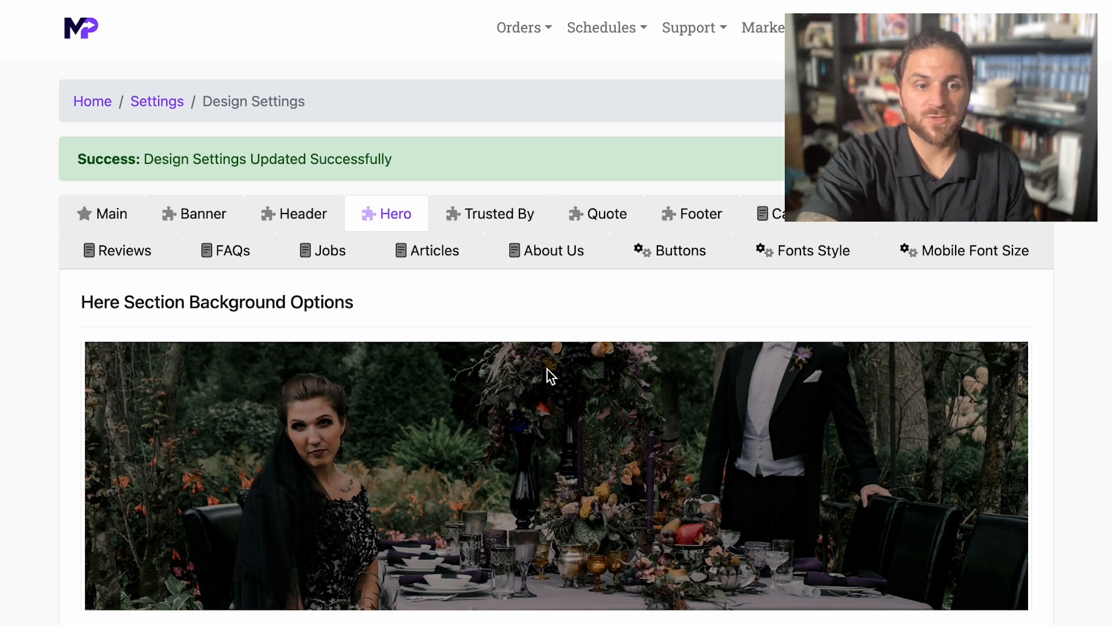
{"action": "scroll", "coordinate": [547, 370], "scroll_direction": "down", "scroll_amount": 15}
{"action": "scroll", "coordinate": [547, 377], "scroll_direction": "up", "scroll_amount": 1}
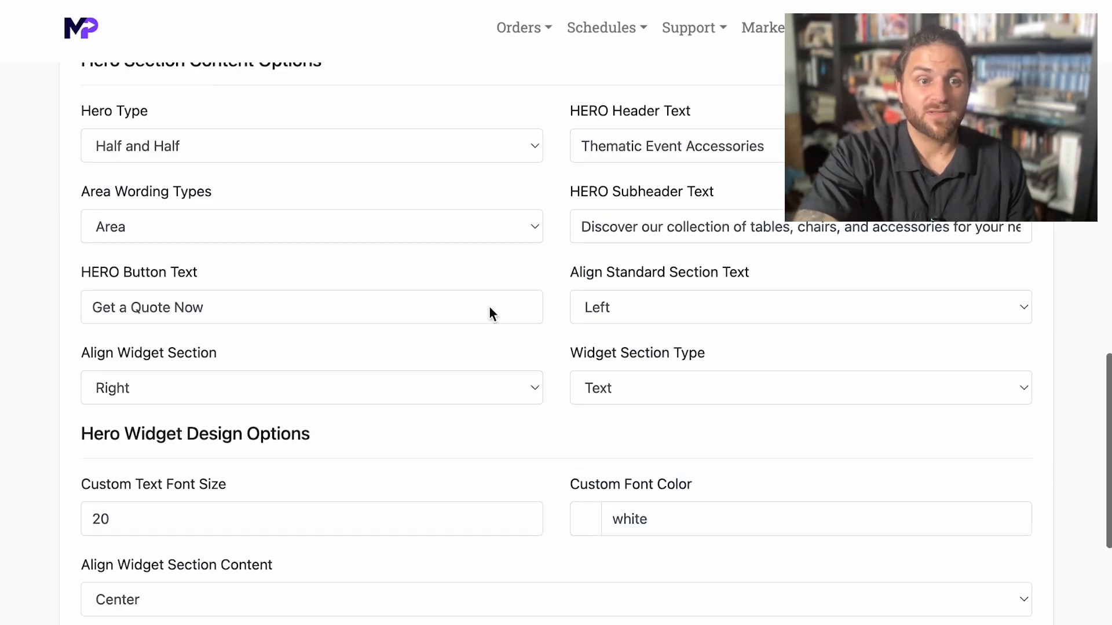
{"action": "left_click", "coordinate": [453, 233]}
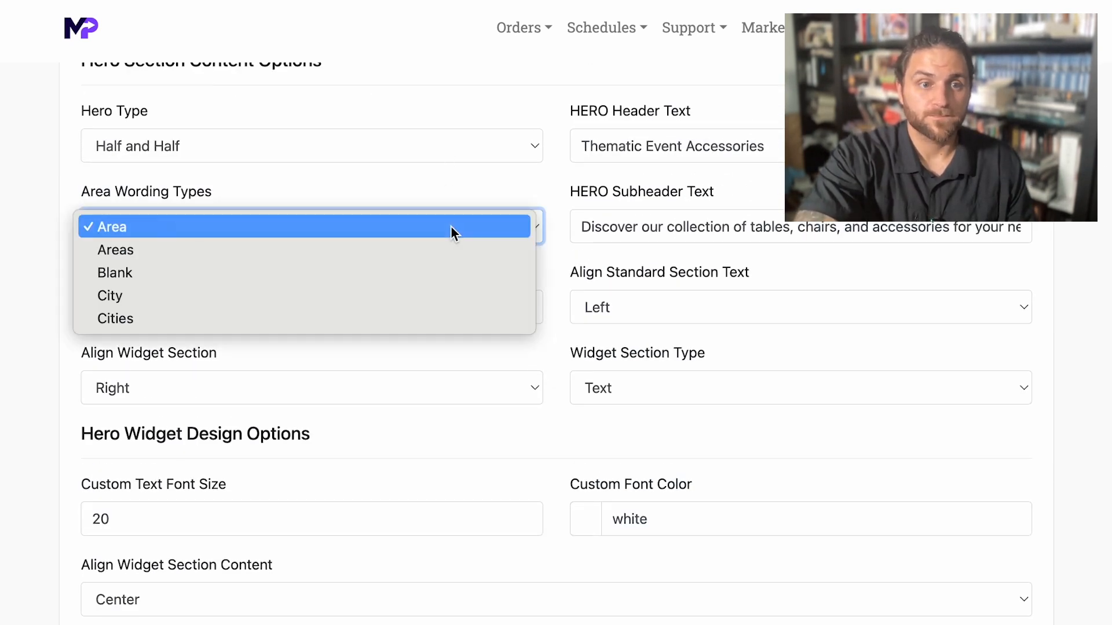
{"action": "left_click", "coordinate": [451, 227]}
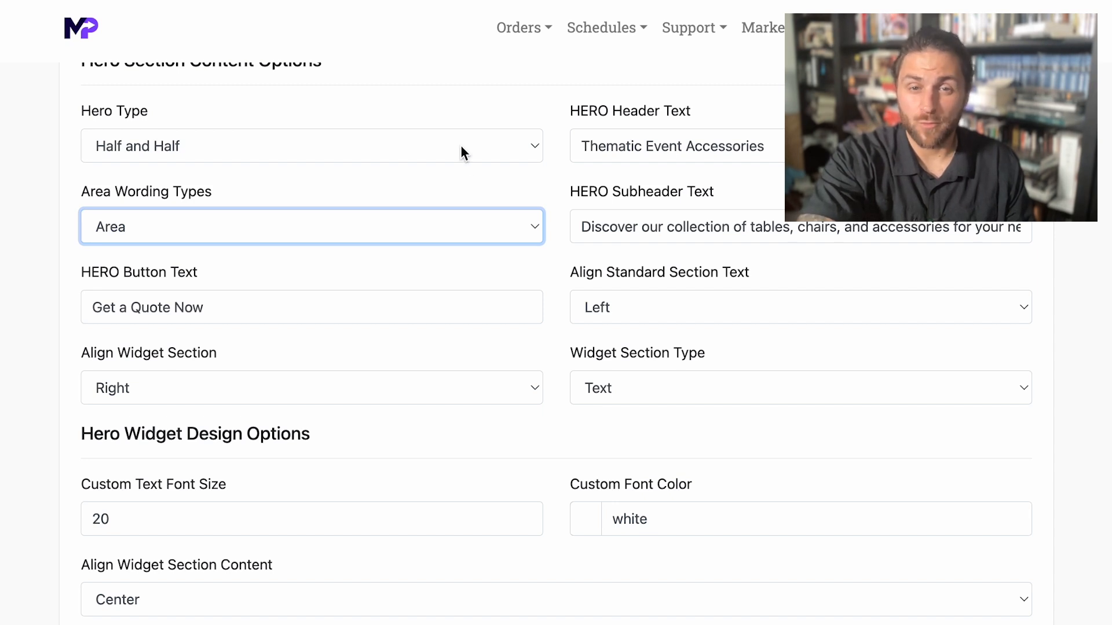
- Set the Widget Section Type to Youtube, check the widget video URL and update the design
{"action": "left_click", "coordinate": [774, 388]}
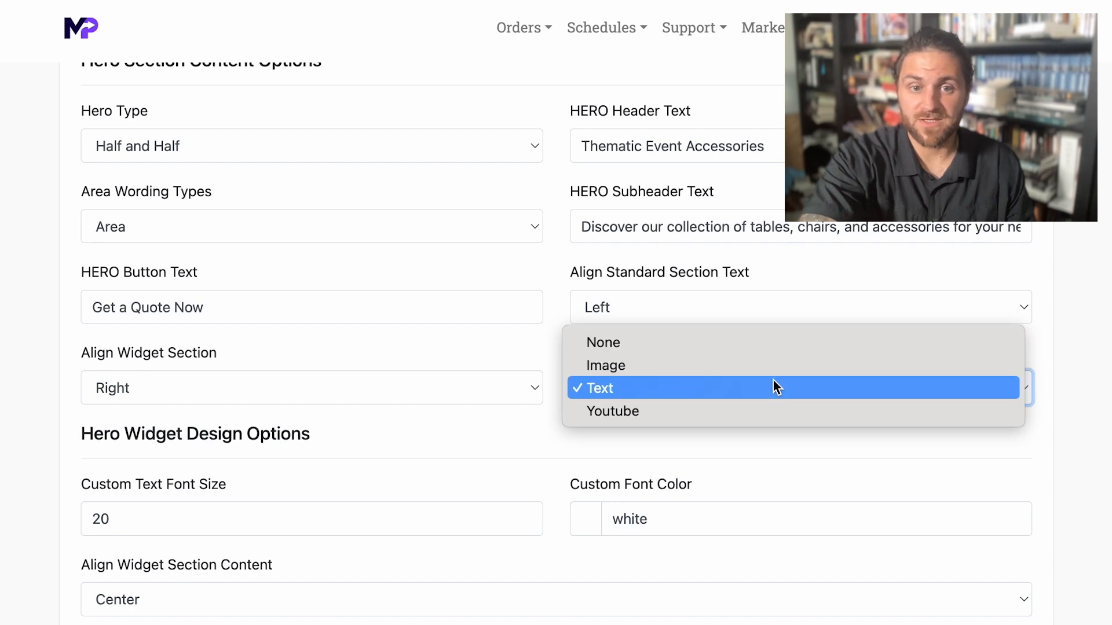
{"action": "left_click", "coordinate": [773, 367]}
{"action": "left_click", "coordinate": [770, 383]}
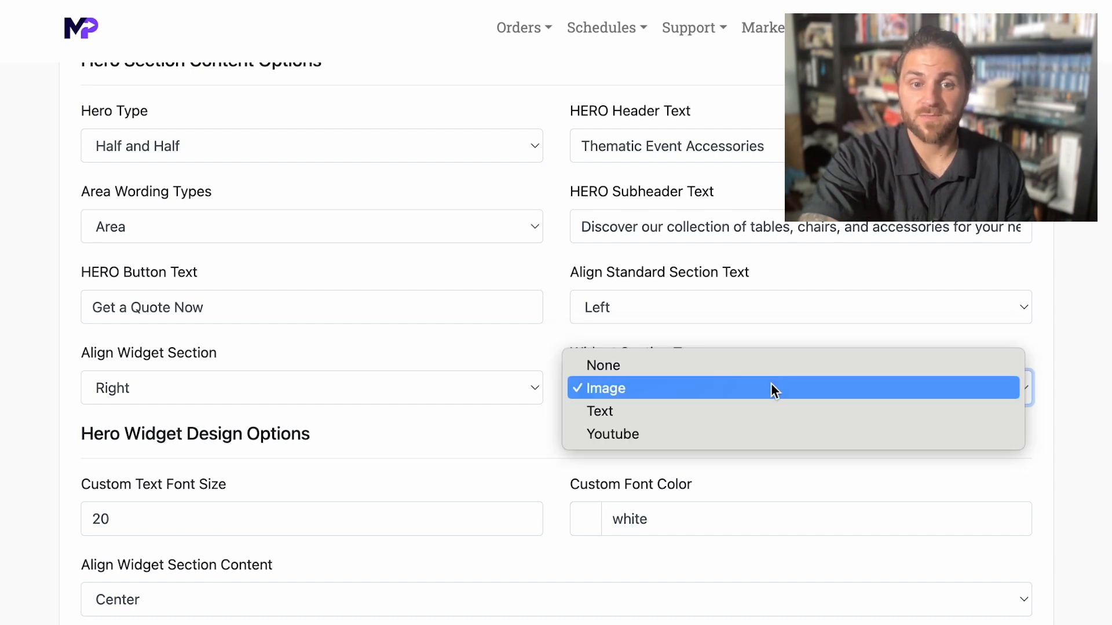
{"action": "left_click", "coordinate": [769, 434]}
{"action": "scroll", "coordinate": [718, 462], "scroll_direction": "down", "scroll_amount": 7}
{"action": "scroll", "coordinate": [720, 470], "scroll_direction": "up", "scroll_amount": 2}
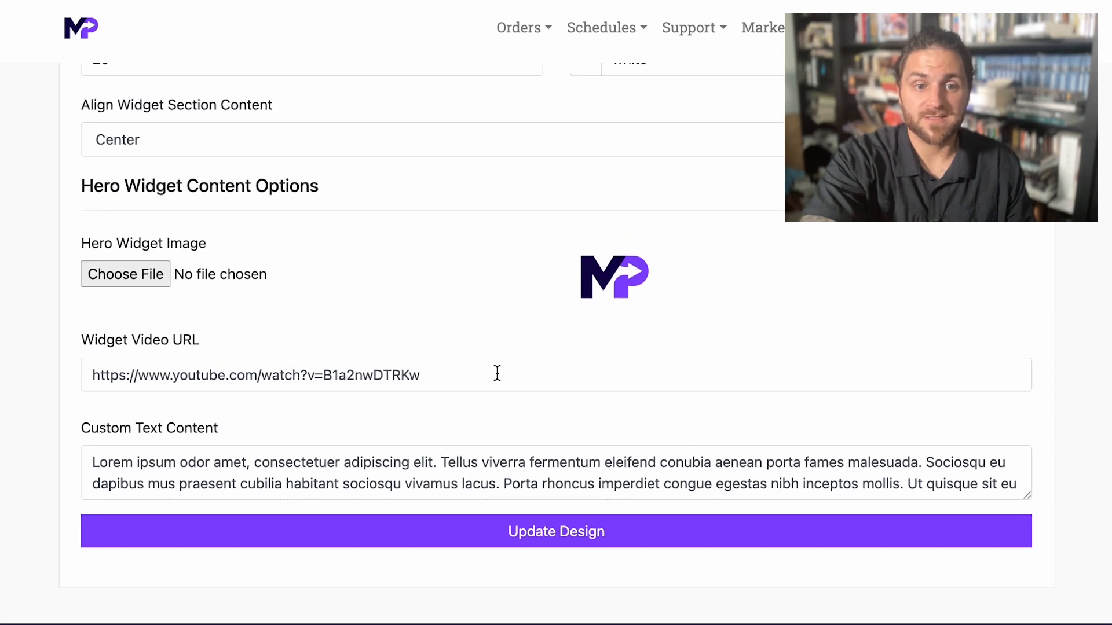
{"action": "left_click", "coordinate": [565, 537]}
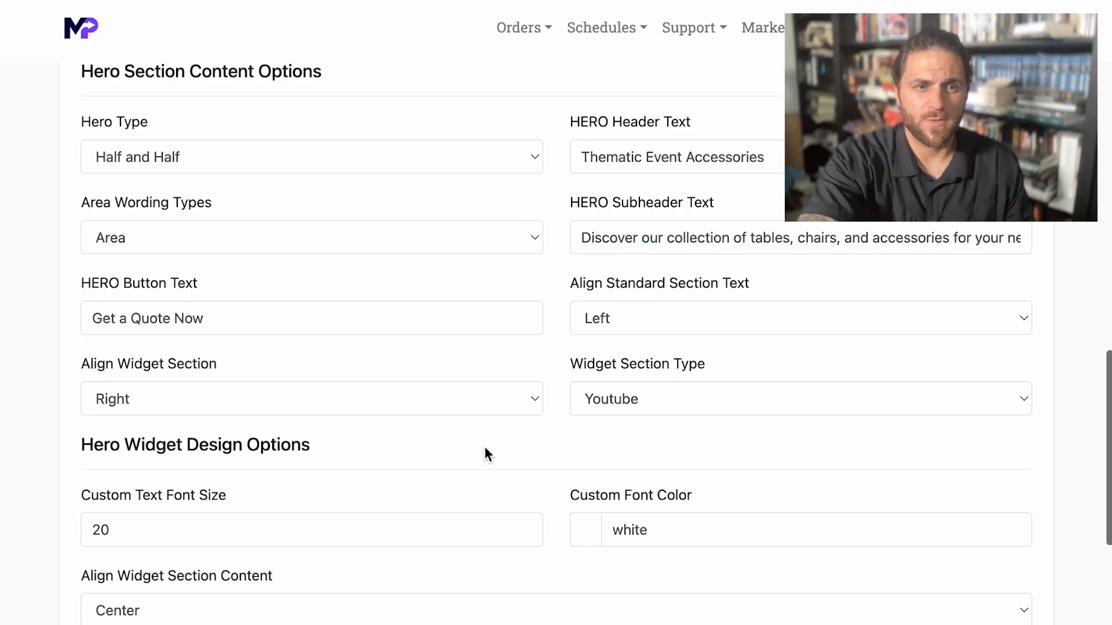
- Inspect the wording in the HERO Button Text field
{"action": "left_click", "coordinate": [478, 326]}
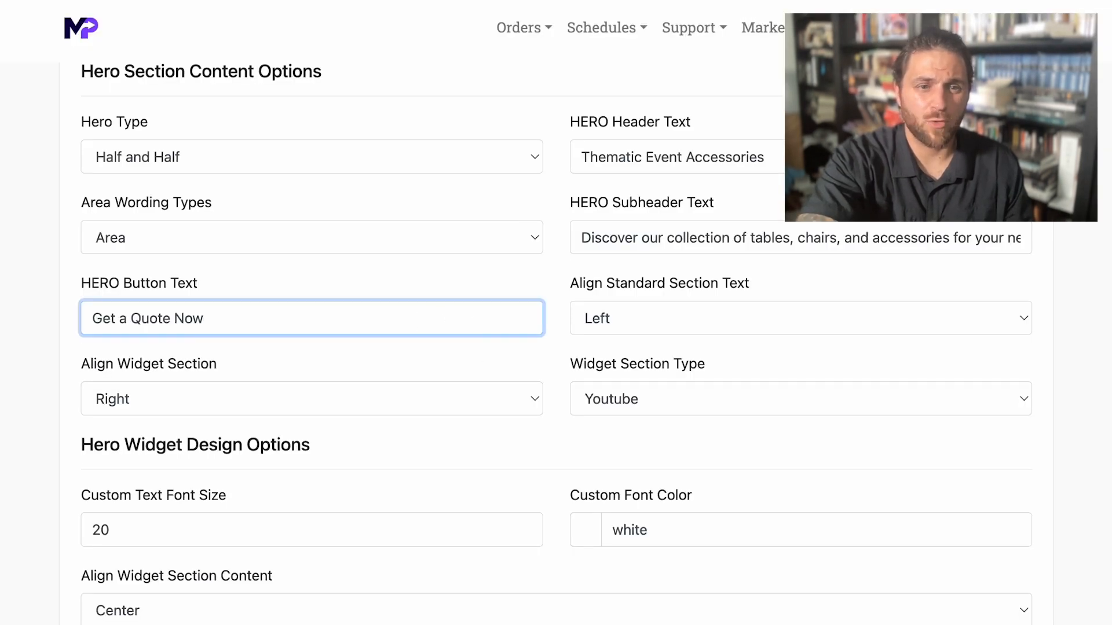
{"action": "left_click_drag", "start_coordinate": [230, 326], "coordinate": [266, 318]}
{"action": "left_click", "coordinate": [101, 317]}
{"action": "left_click", "coordinate": [257, 317]}
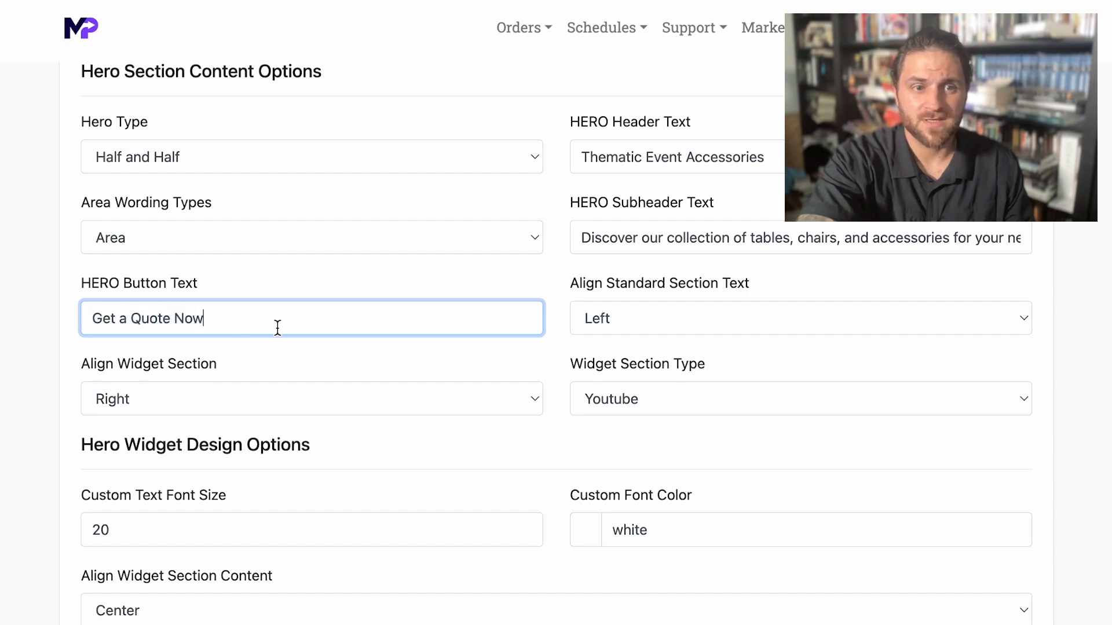
- Review the Align Widget Section choices and set the widget alignment to Left
{"action": "left_click", "coordinate": [303, 399]}
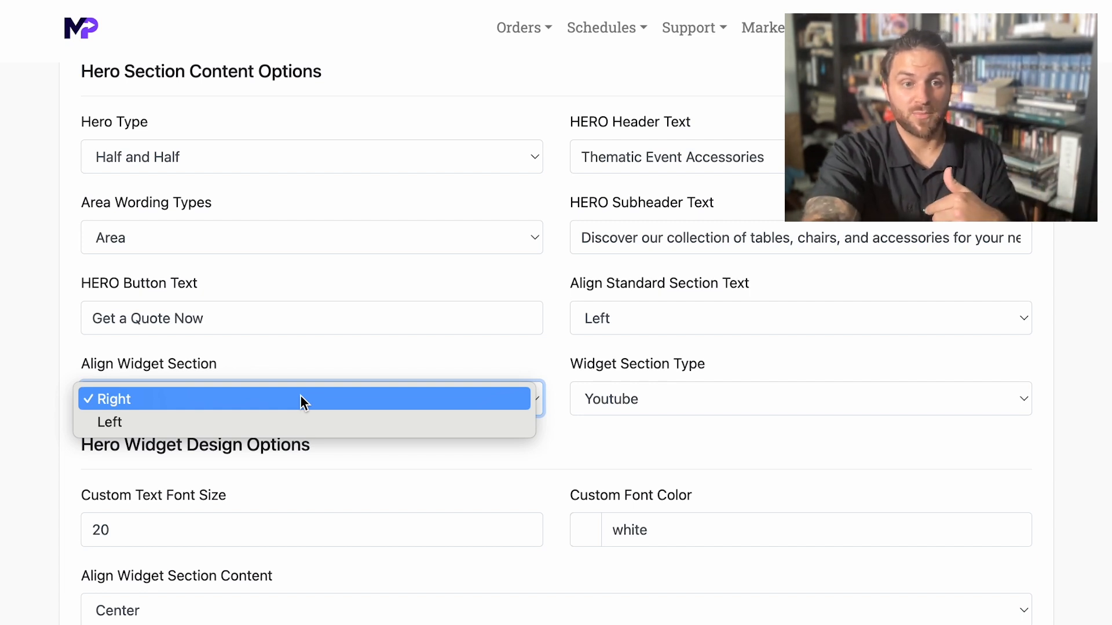
{"action": "left_click", "coordinate": [300, 399]}
{"action": "left_click", "coordinate": [300, 399]}
{"action": "left_click", "coordinate": [289, 398]}
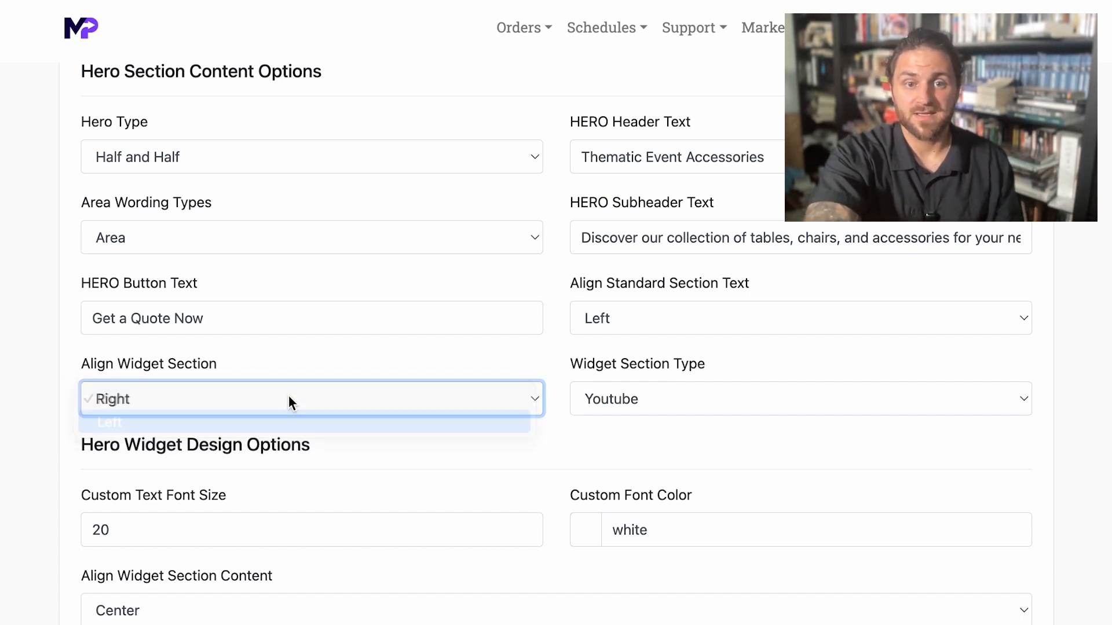
{"action": "left_click", "coordinate": [288, 399]}
- Review the Left, Right and Center choices for Align Standard Section Text, trying Right
{"action": "left_click", "coordinate": [644, 315]}
{"action": "left_click", "coordinate": [643, 315]}
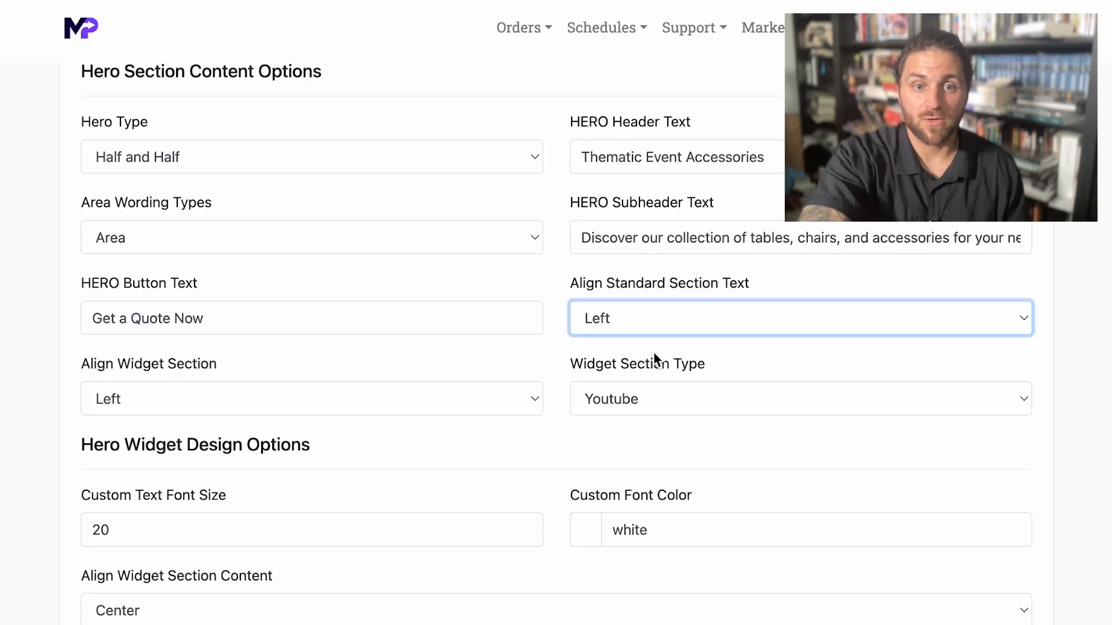
{"action": "left_click", "coordinate": [742, 318]}
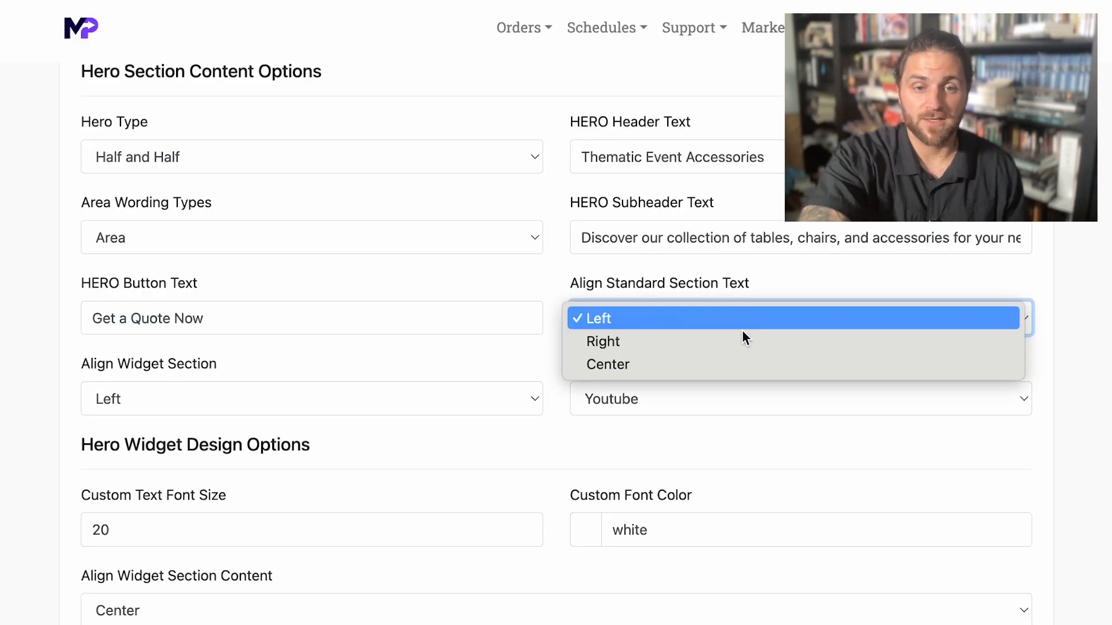
{"action": "left_click", "coordinate": [742, 341]}
{"action": "left_click", "coordinate": [734, 318]}
{"action": "left_click", "coordinate": [735, 319]}
- Highlight the "in the ATX" location wording in the hero header on the live website
{"action": "left_click", "coordinate": [713, 232]}
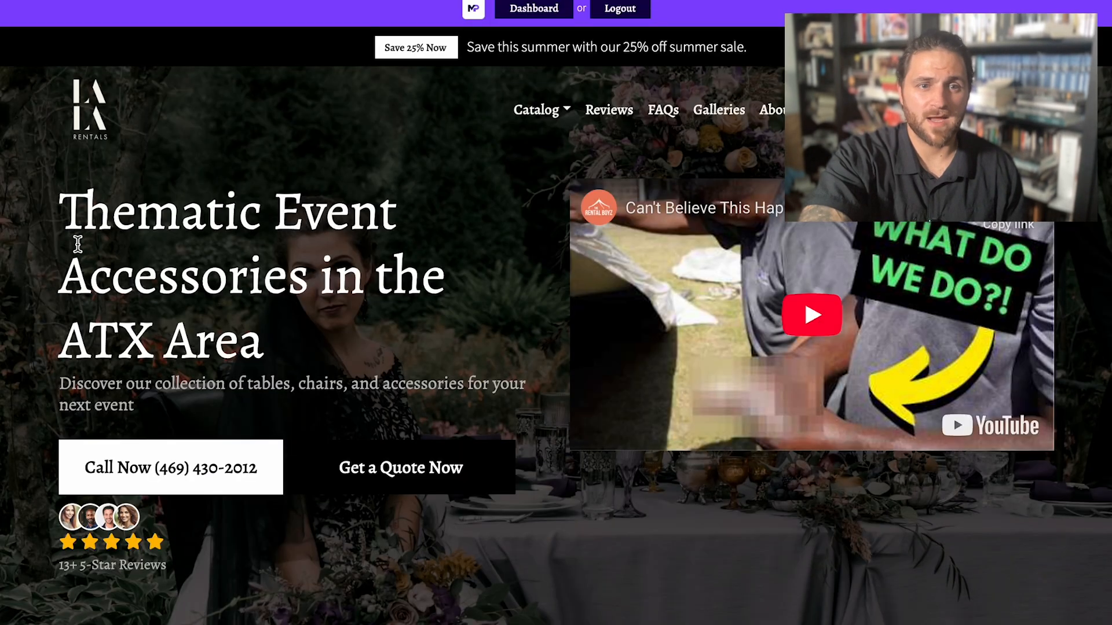
{"action": "left_click_drag", "start_coordinate": [61, 212], "coordinate": [151, 332]}
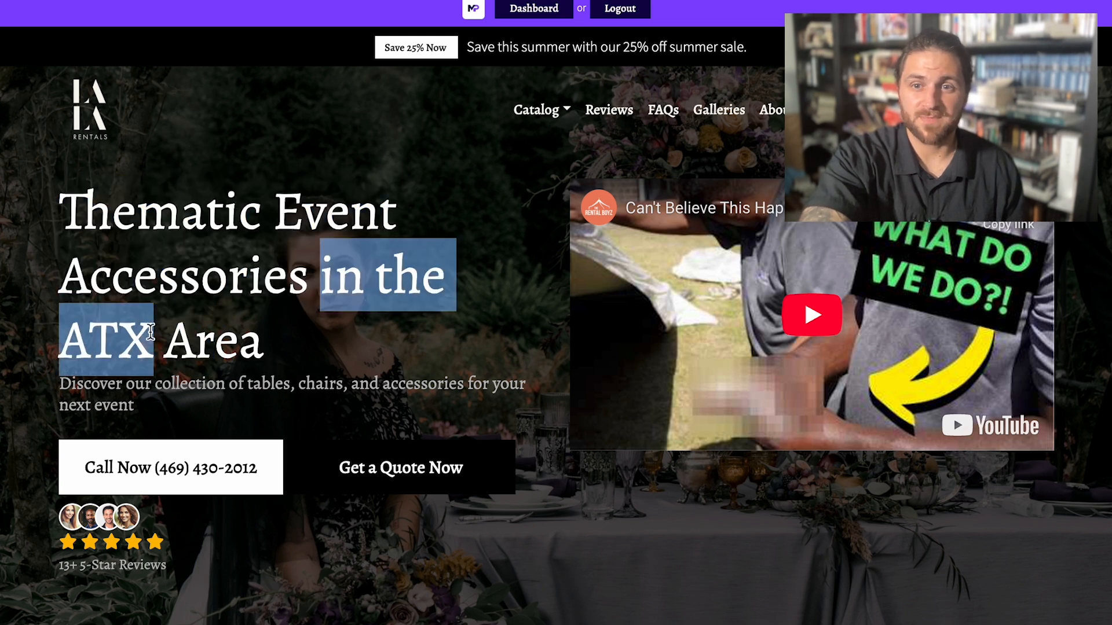